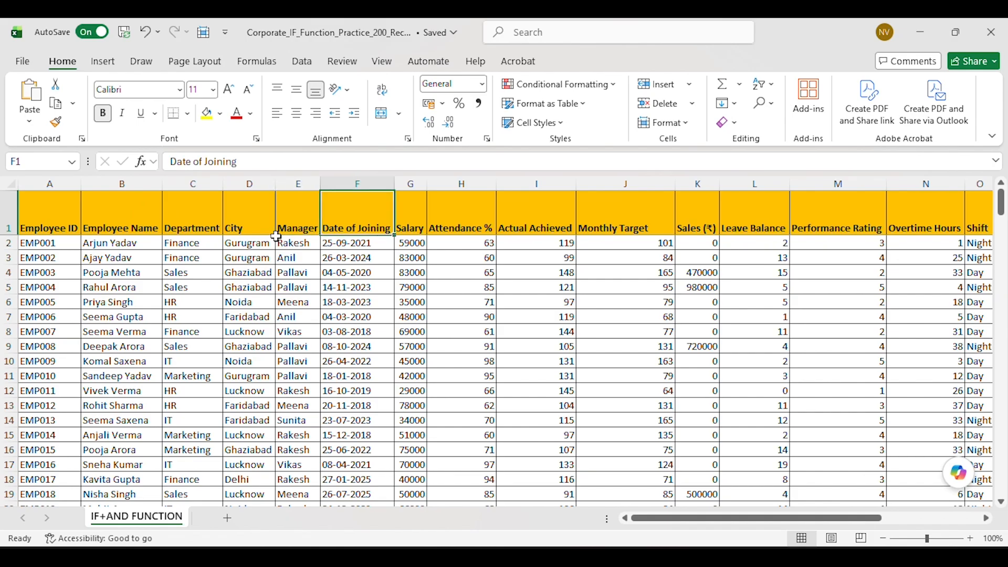
Review the column headers from Date of Joining through Attendance + Performance Review, ending at the first Incentive Eligibility cell
{"action": "key", "text": "Right"}
{"action": "key", "text": "Right"}
{"action": "key", "text": "Right"}
{"action": "key", "text": "Right"}
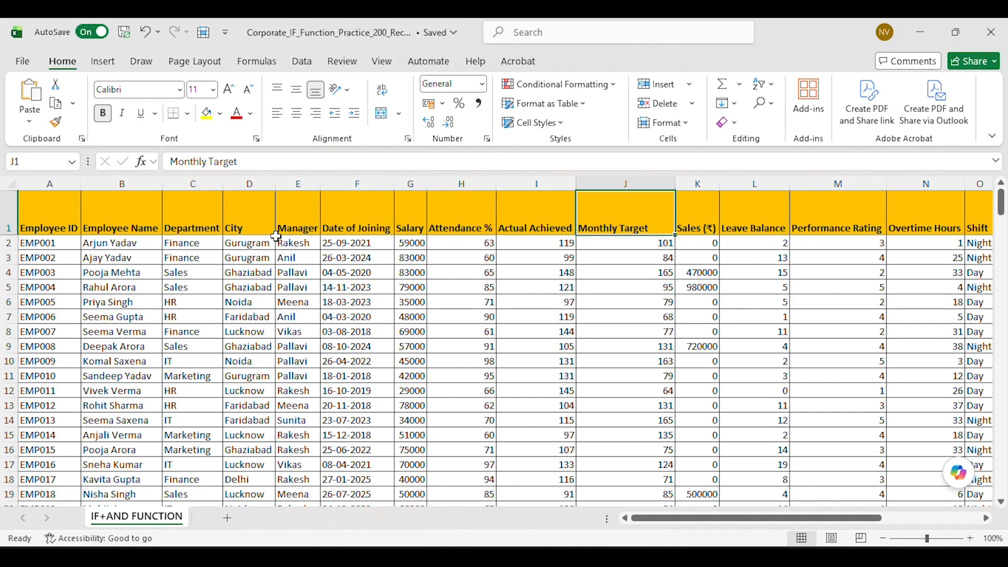
{"action": "key", "text": "Left"}
{"action": "key", "text": "Right"}
{"action": "key", "text": "Right"}
{"action": "key", "text": "Right"}
{"action": "key", "text": "Right"}
{"action": "key", "text": "Right"}
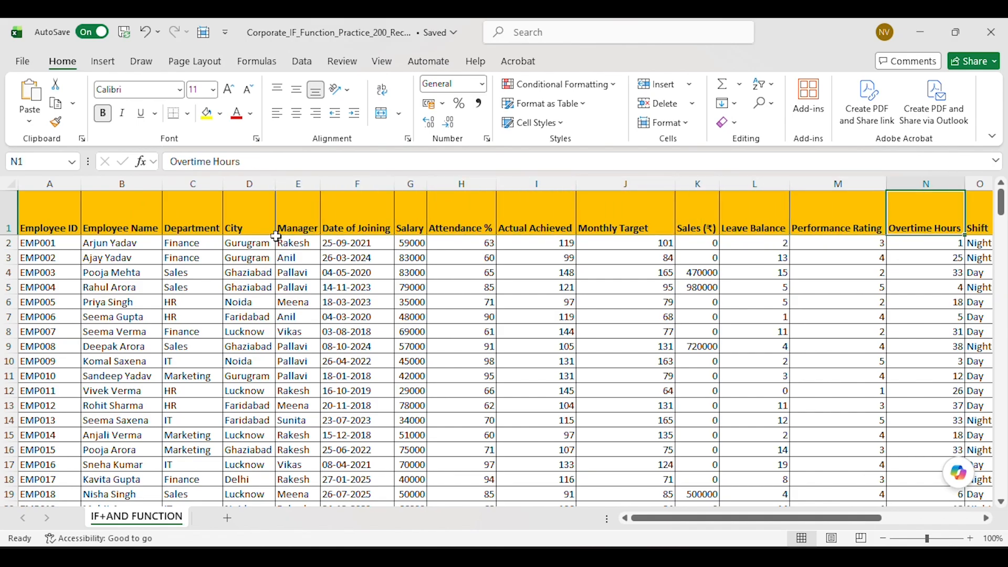
{"action": "key", "text": "Right"}
{"action": "key", "text": "Right"}
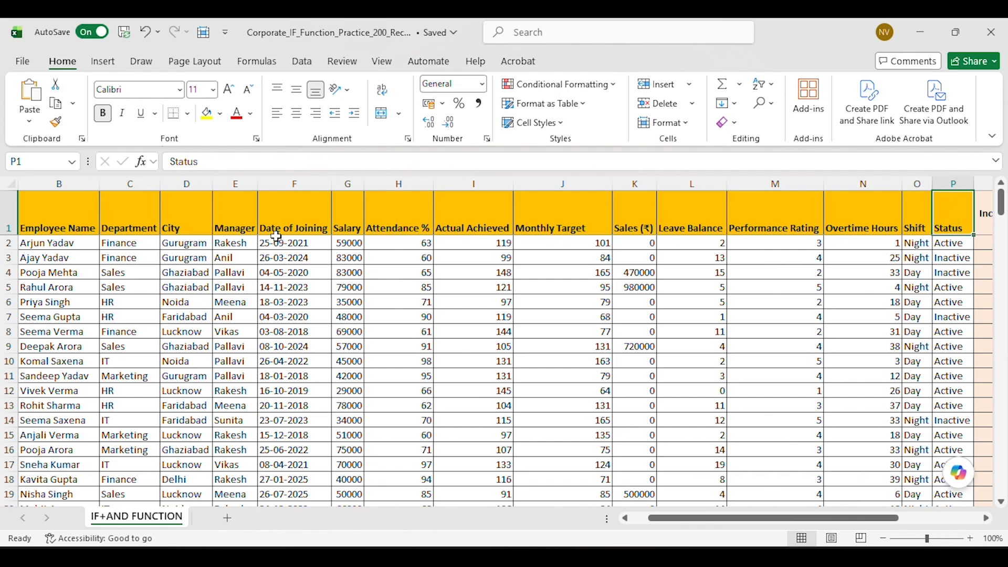
{"action": "key", "text": "Right"}
{"action": "key", "text": "Right"}
{"action": "key", "text": "Left"}
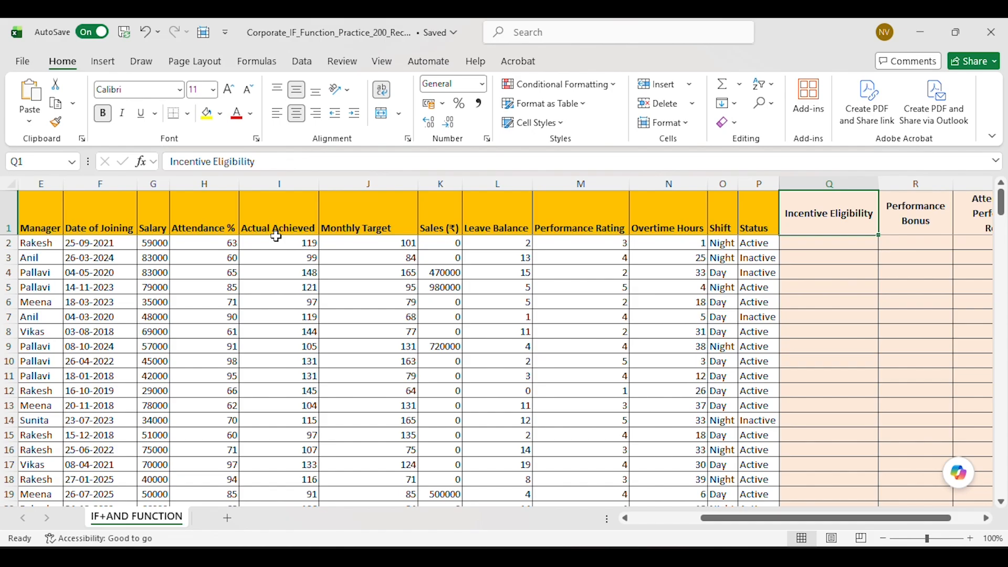
{"action": "key", "text": "Right"}
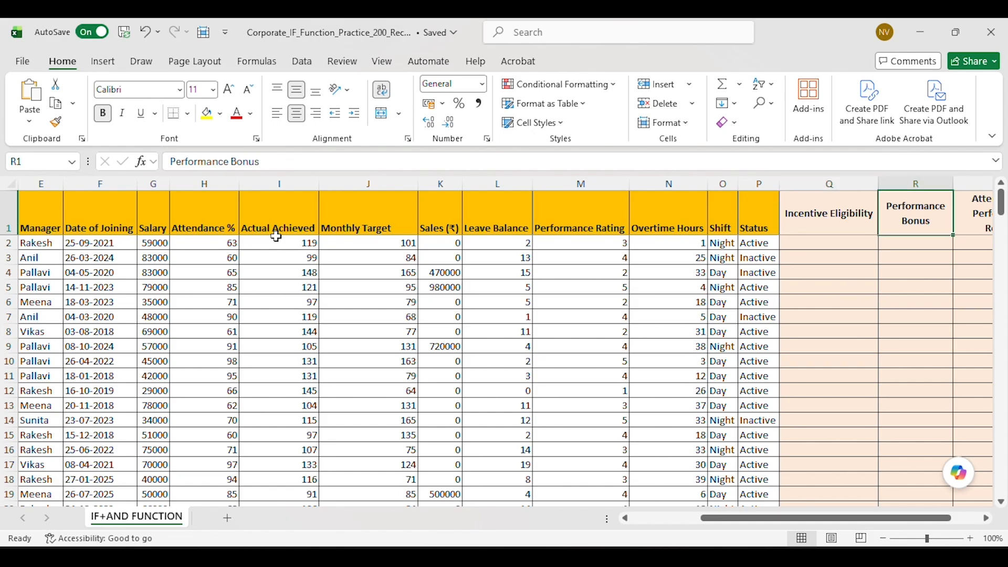
{"action": "key", "text": "Right"}
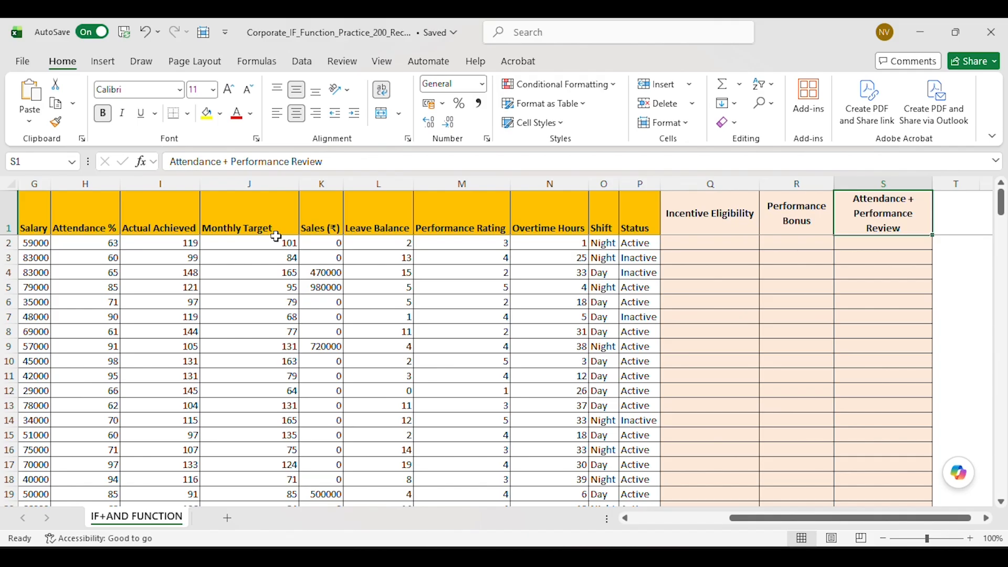
{"action": "key", "text": "Left"}
{"action": "key", "text": "Left"}
{"action": "key", "text": "Down"}
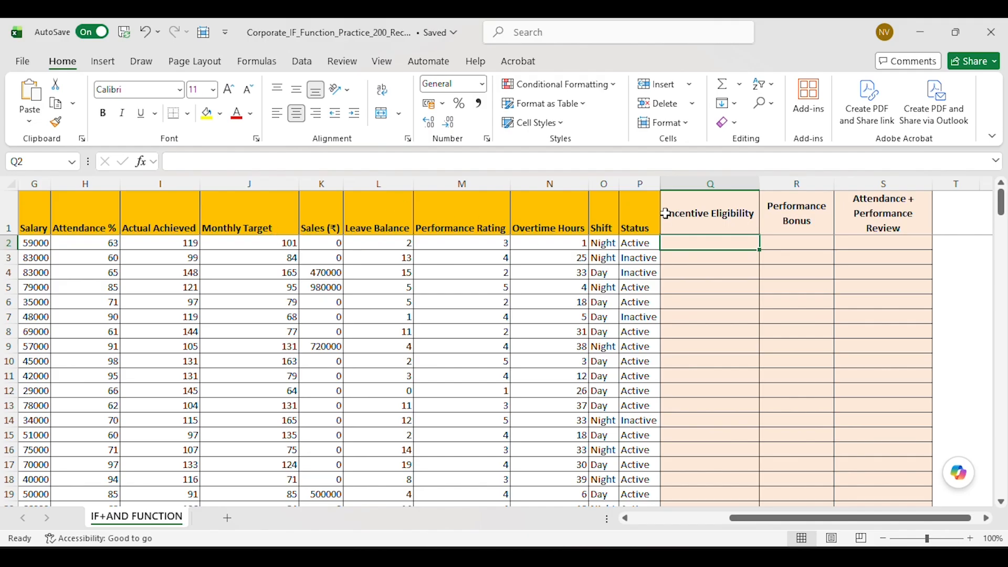
Examine the first rows of the Status, Monthly Target and Actual Achieved columns as criteria for incentive eligibility
{"action": "left_click", "coordinate": [641, 230]}
{"action": "left_click", "coordinate": [635, 244]}
{"action": "left_click", "coordinate": [636, 259]}
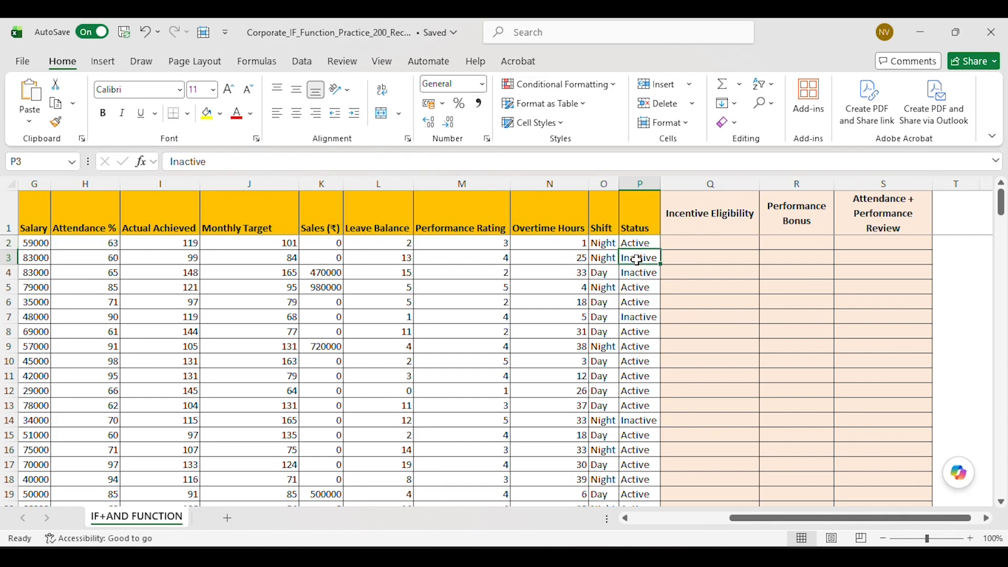
{"action": "left_click", "coordinate": [696, 233]}
{"action": "left_click", "coordinate": [690, 244]}
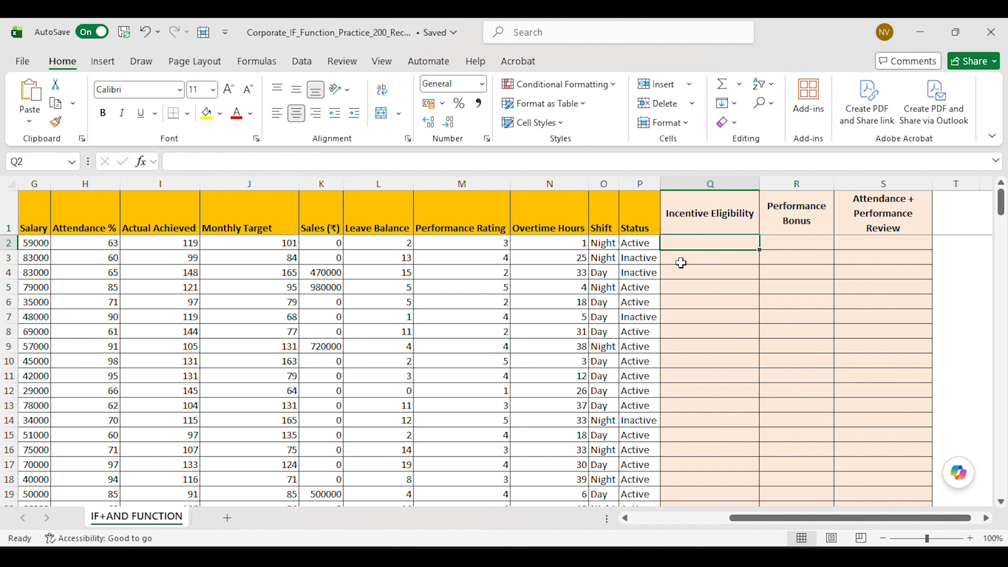
{"action": "left_click_drag", "start_coordinate": [260, 240], "coordinate": [260, 257]}
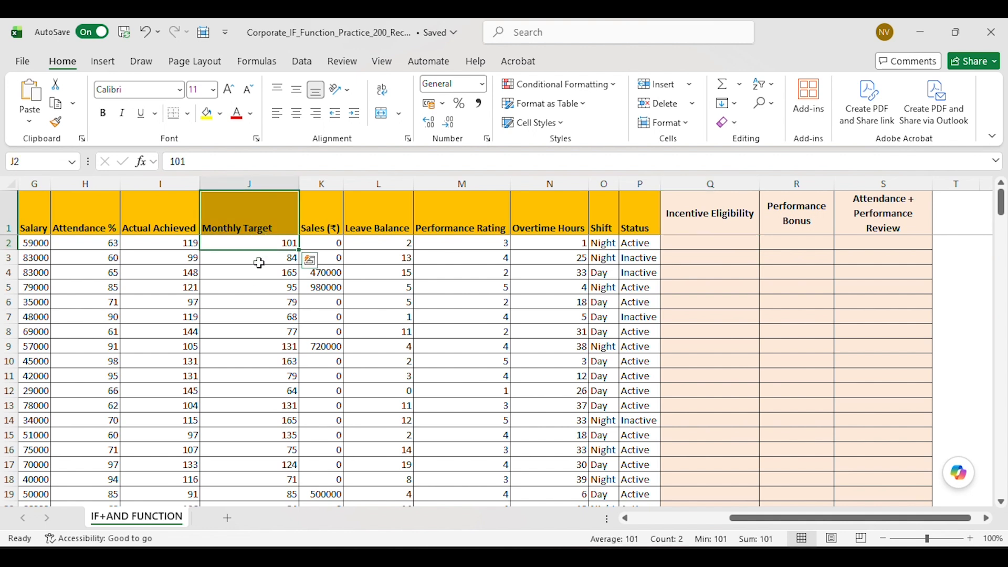
{"action": "left_click", "coordinate": [260, 257]}
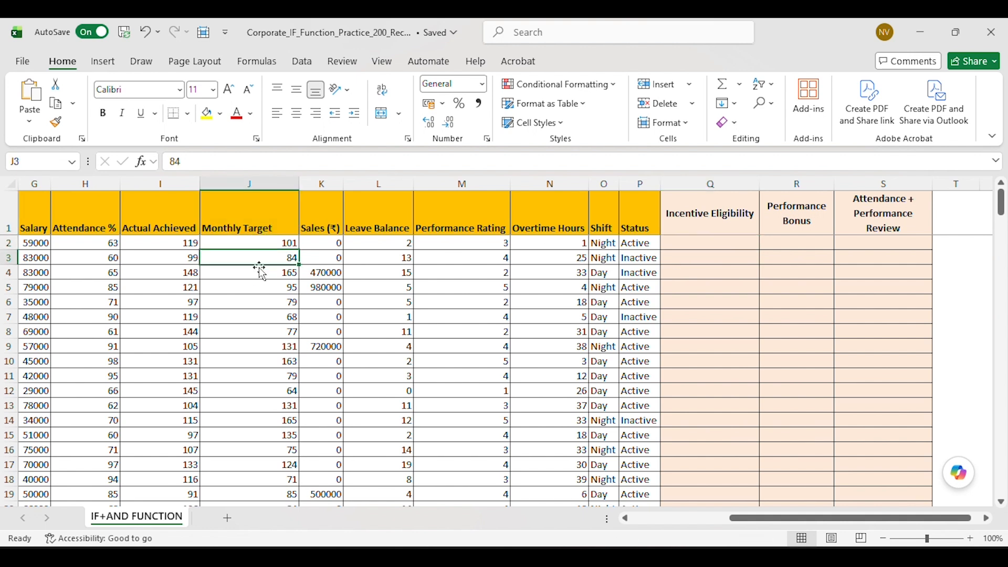
{"action": "left_click", "coordinate": [167, 241]}
{"action": "left_click", "coordinate": [171, 255]}
{"action": "left_click", "coordinate": [181, 274]}
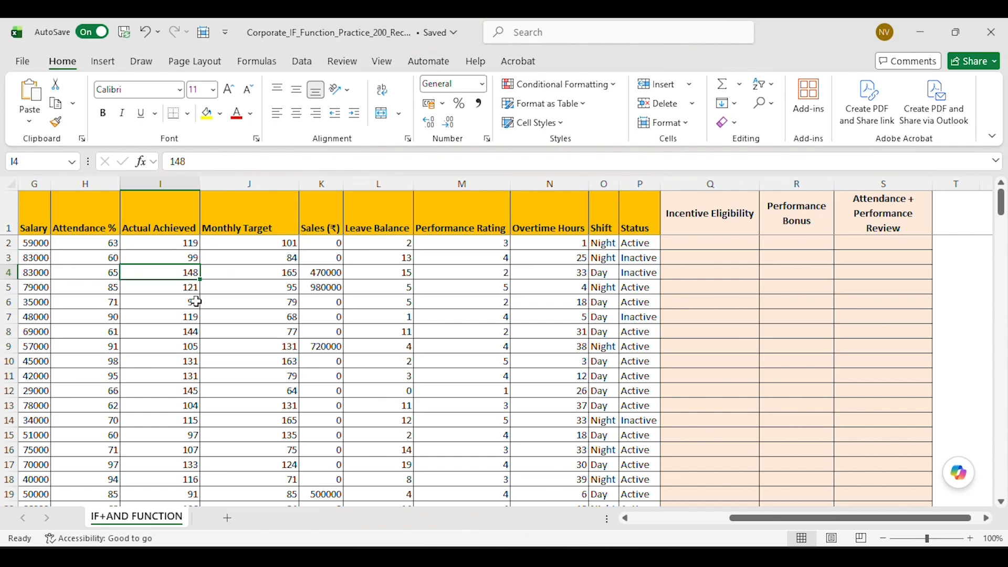
Begin an IF formula with a nested AND in Q2, using P2="ACTIVE" as the first condition
{"action": "left_click", "coordinate": [734, 243]}
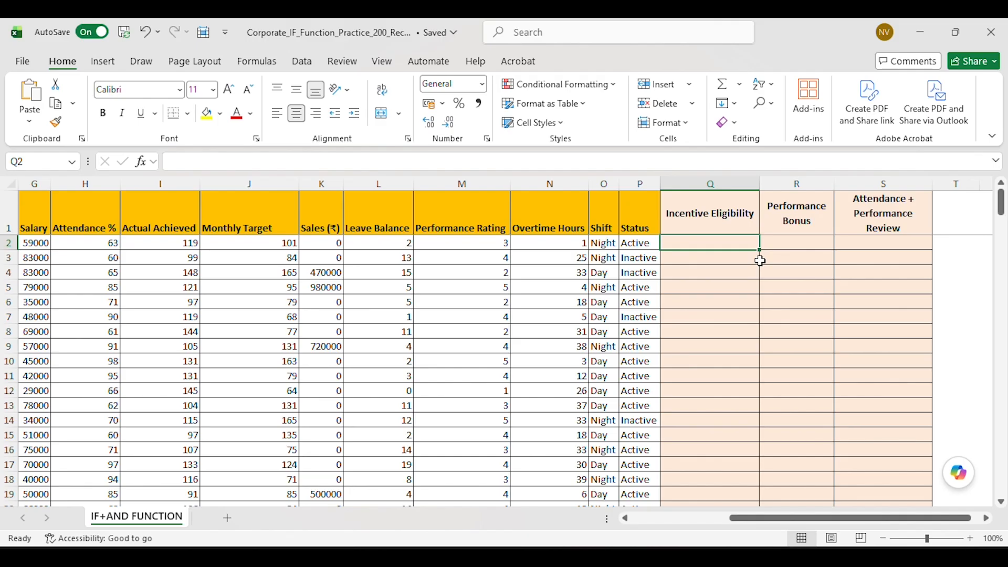
{"action": "type", "text": "="}
{"action": "key", "text": "Caps_Lock"}
{"action": "type", "text": "i"}
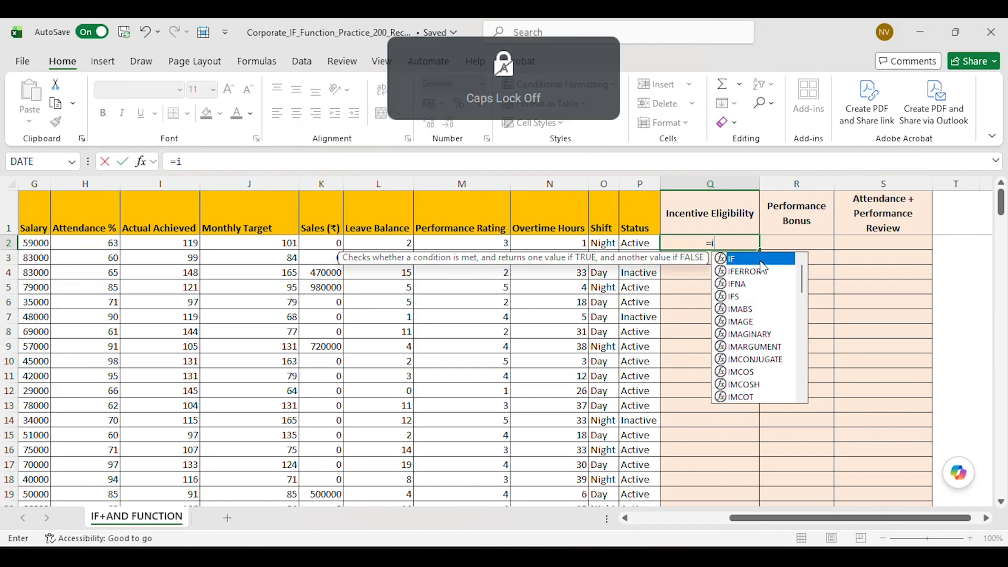
{"action": "key", "text": "BackSpace"}
{"action": "key", "text": "Caps_Lock"}
{"action": "type", "text": "IF"}
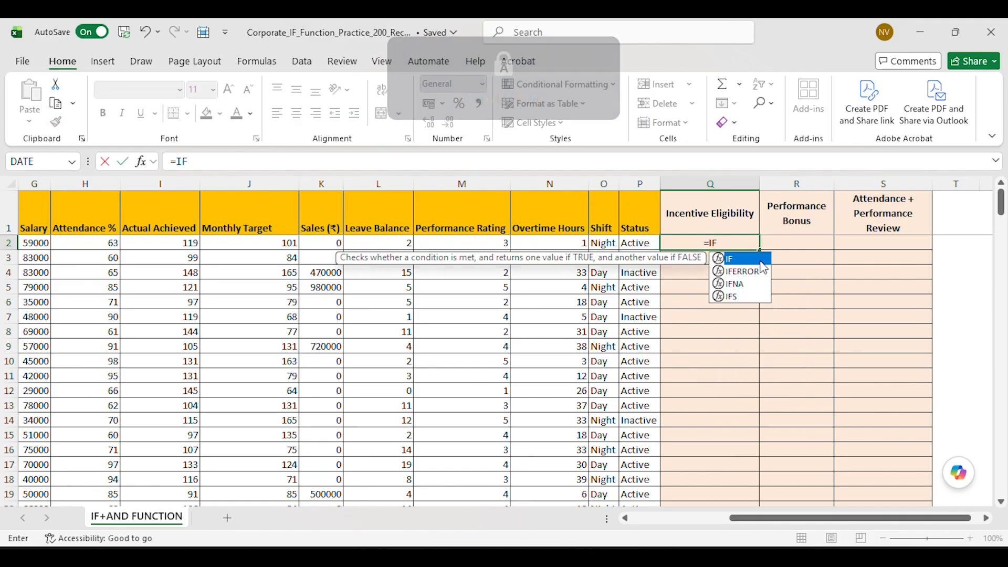
{"action": "type", "text": "("}
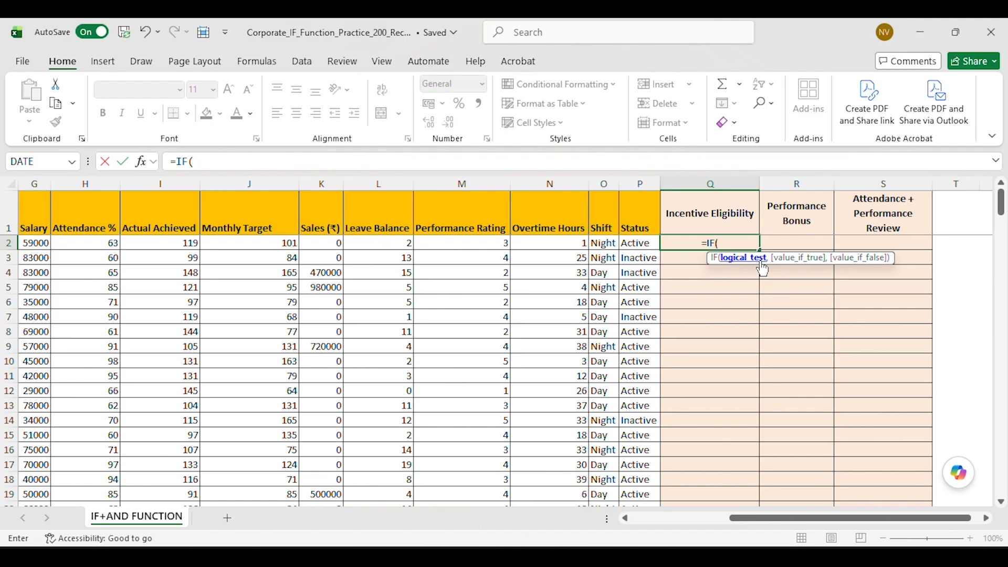
{"action": "type", "text": "AND"}
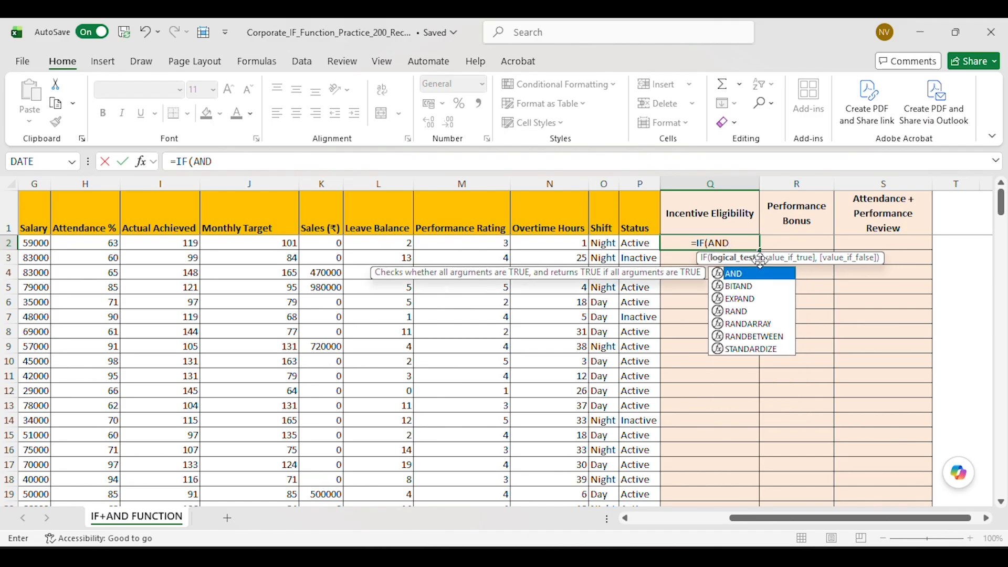
{"action": "type", "text": "("}
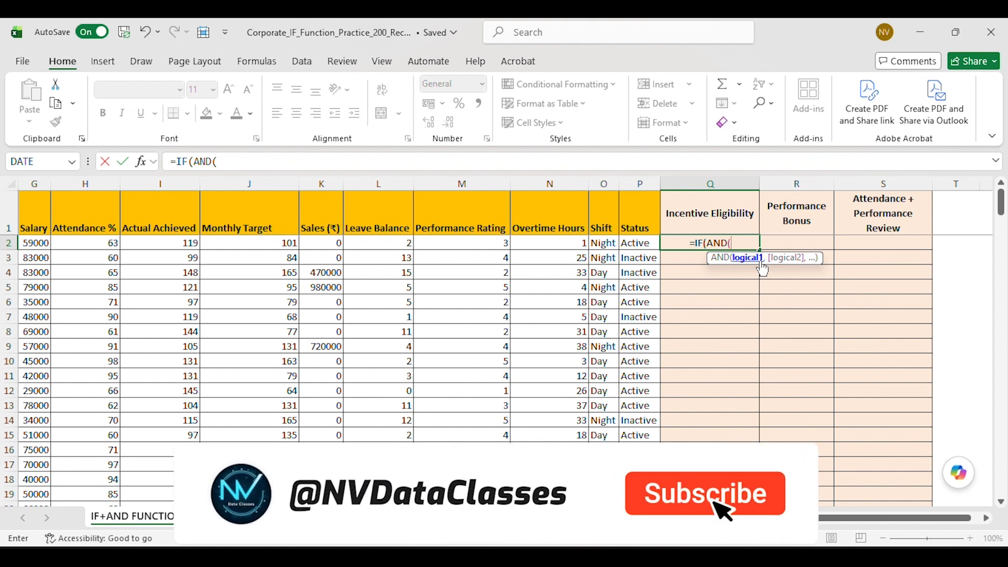
{"action": "key", "text": "Left"}
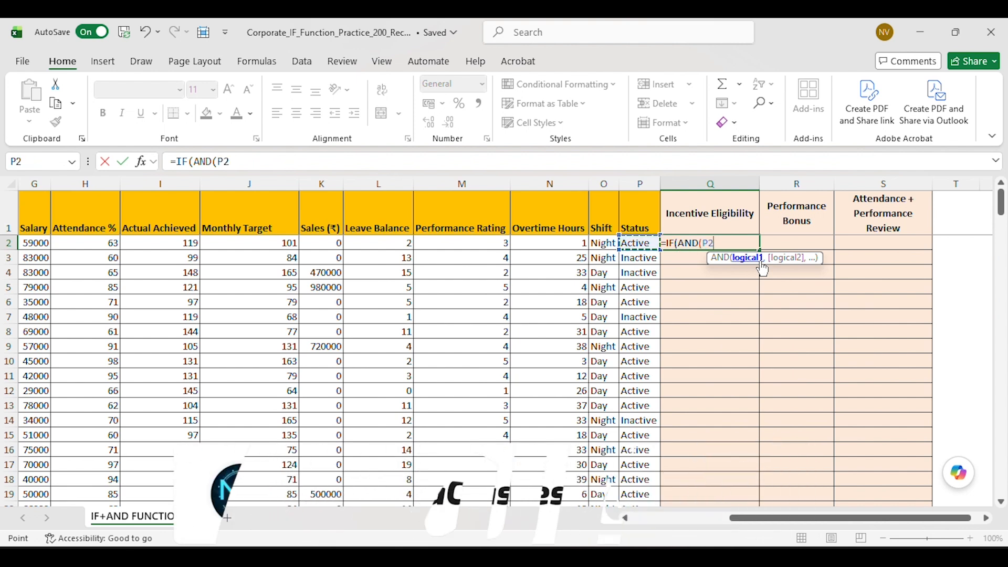
{"action": "type", "text": "="}
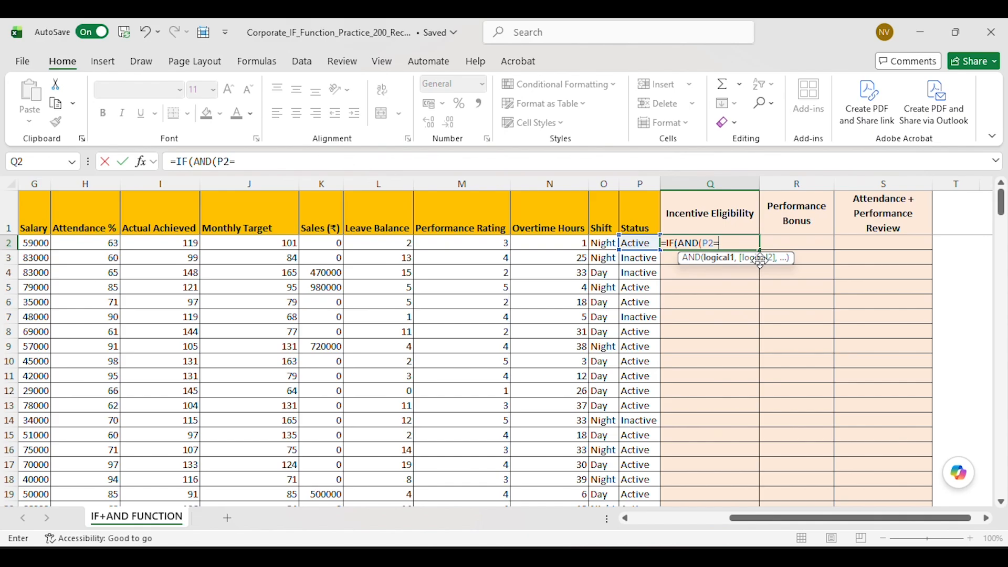
{"action": "type", "text": "\"ACTIVE\""}
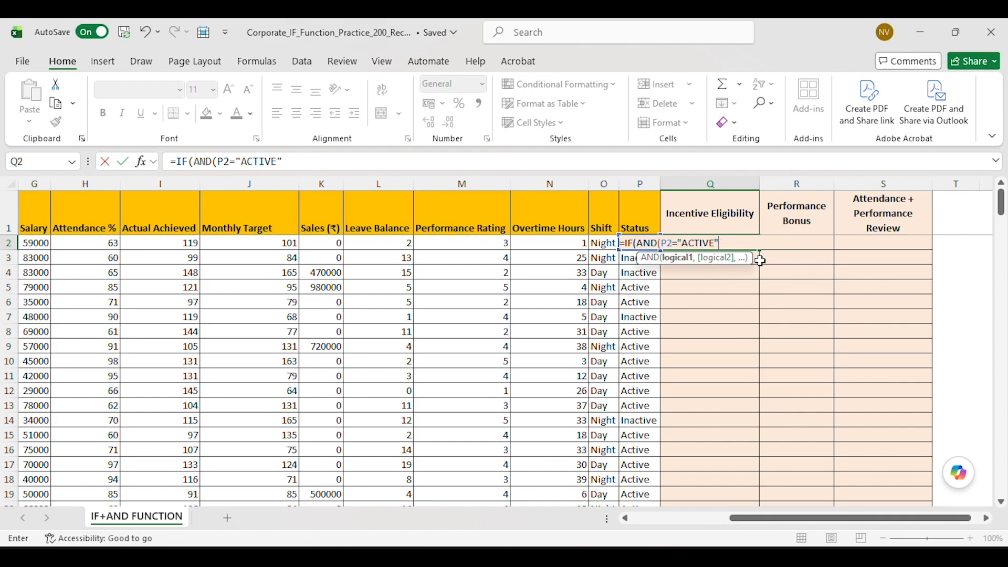
Add I2>=J2 as the second AND condition in the Q2 formula and close the AND function
{"action": "type", "text": ","}
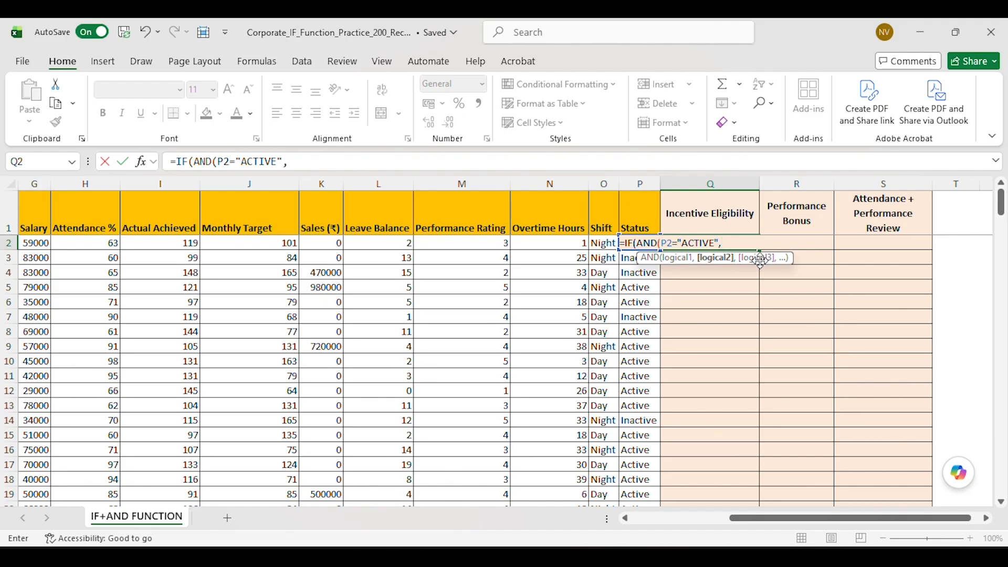
{"action": "key", "text": "Left"}
{"action": "key", "text": "Left"}
{"action": "key", "text": "Left"}
{"action": "key", "text": "Left"}
{"action": "key", "text": "Left"}
{"action": "key", "text": "Left"}
{"action": "key", "text": "Left"}
{"action": "key", "text": "Left"}
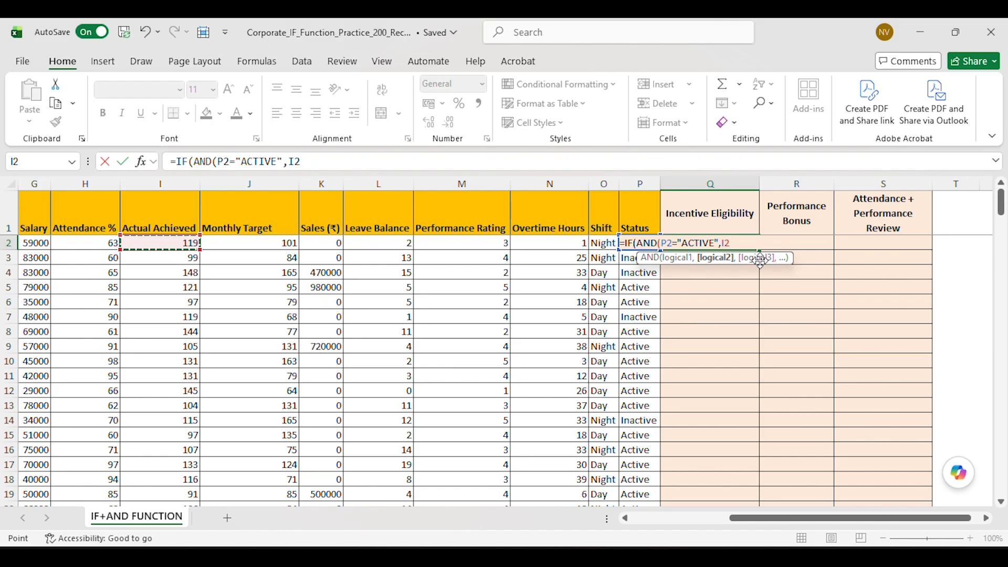
{"action": "type", "text": ">="}
{"action": "key", "text": "Left"}
{"action": "key", "text": "Left"}
{"action": "key", "text": "Left"}
{"action": "key", "text": "Left"}
{"action": "key", "text": "Left"}
{"action": "key", "text": "Left"}
{"action": "key", "text": "Left"}
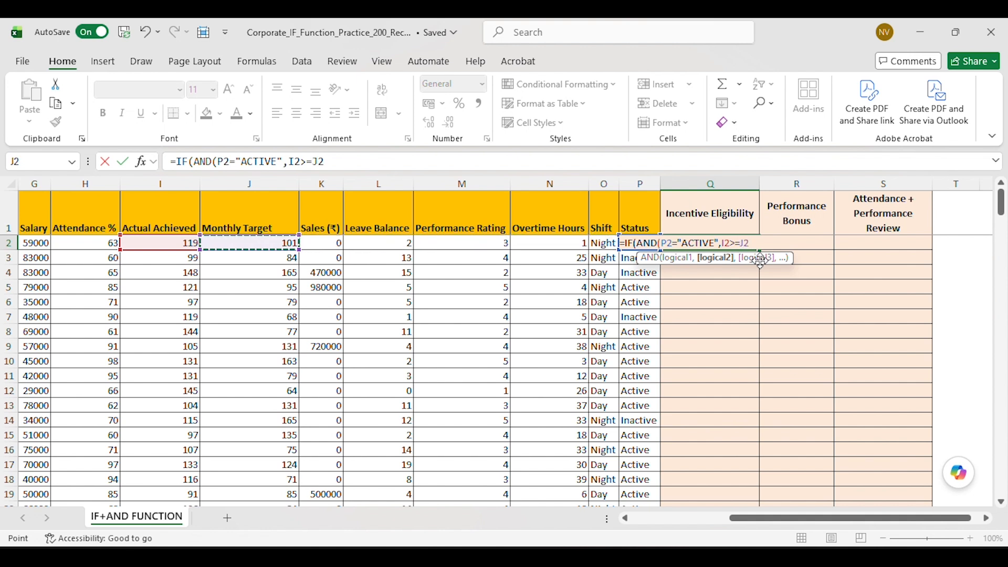
{"action": "type", "text": "),"}
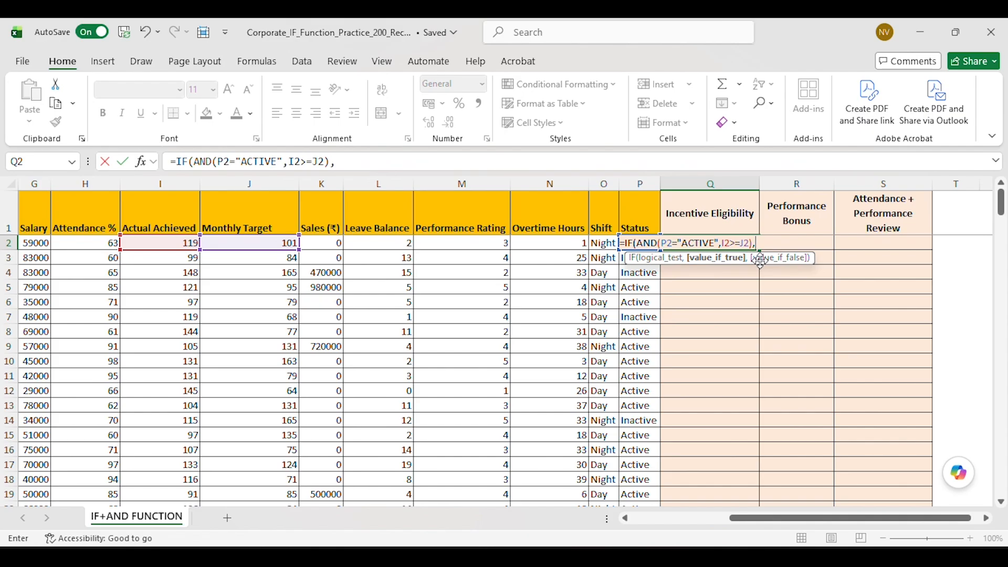
Complete the Q2 formula with "ELIGIBLE" as the true result and "NOT ELIGIBLE" as the false result
{"action": "type", "text": "\"ELIGIBLE"}
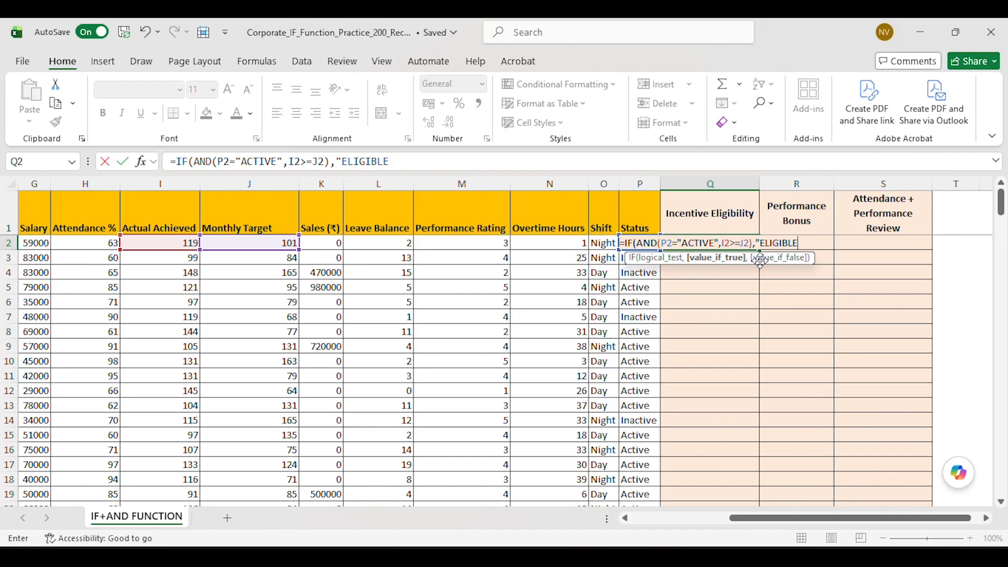
{"action": "type", "text": "\""}
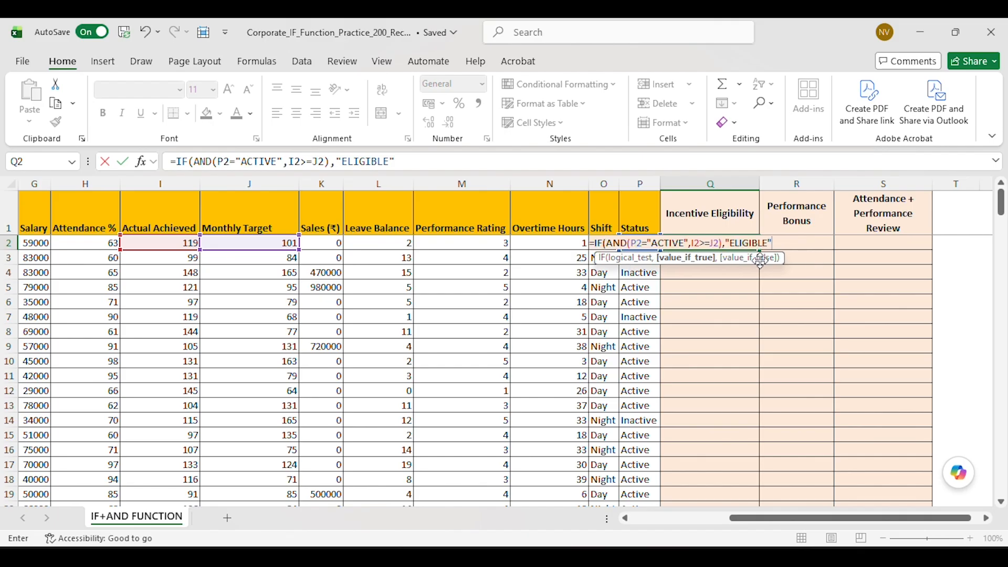
{"action": "type", "text": ","}
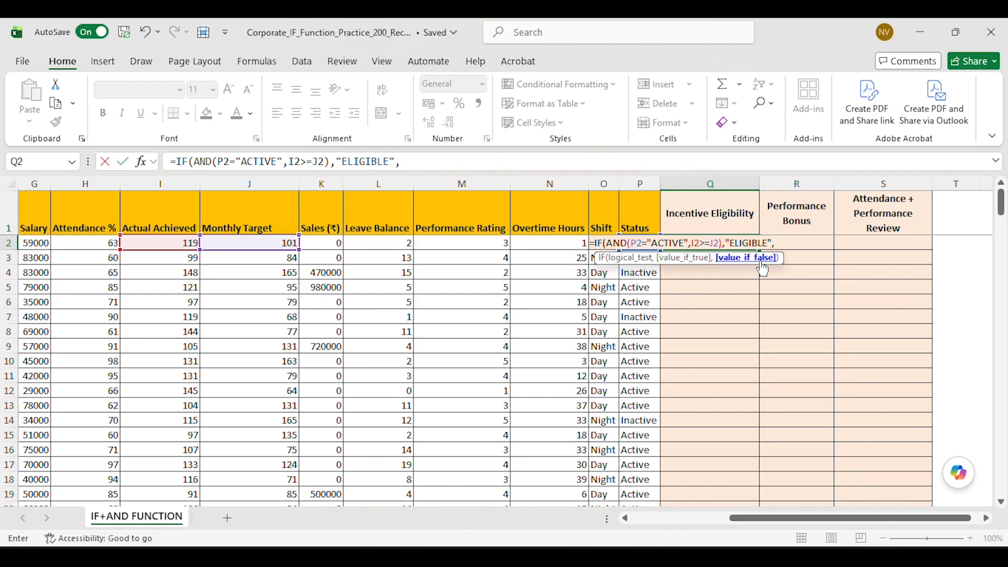
{"action": "type", "text": "N"}
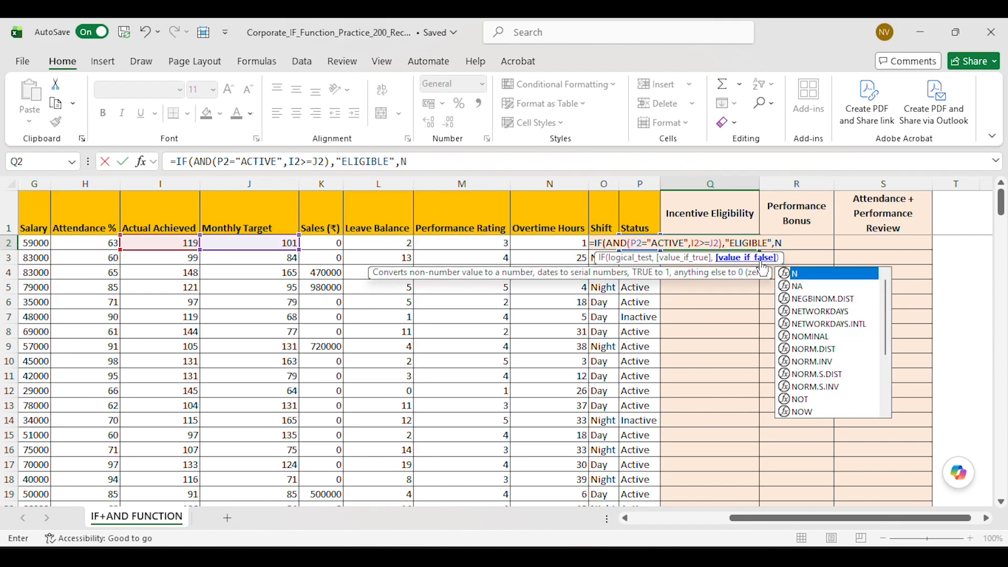
{"action": "key", "text": "BackSpace"}
{"action": "type", "text": "\""}
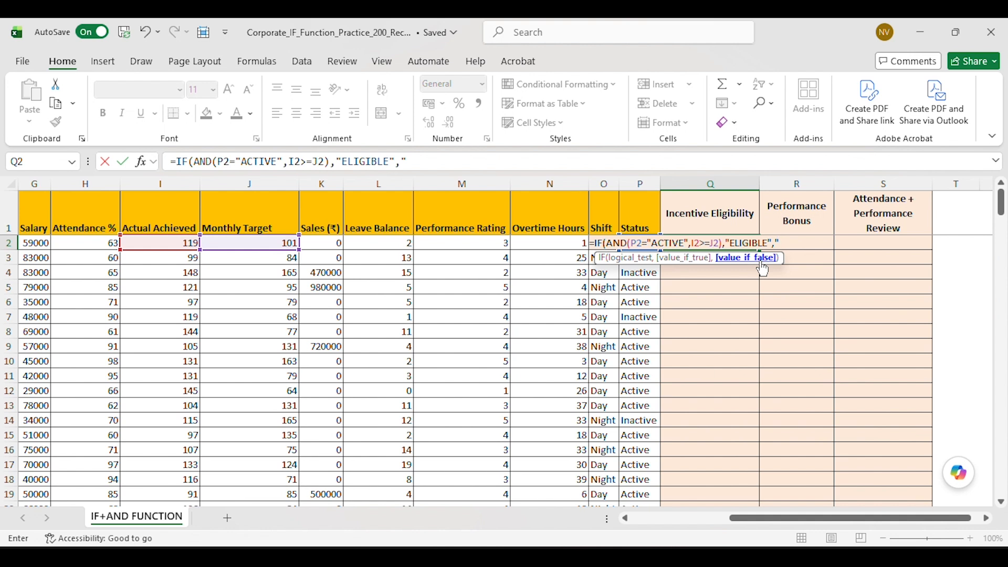
{"action": "type", "text": "NOT ELIGIBLE\""}
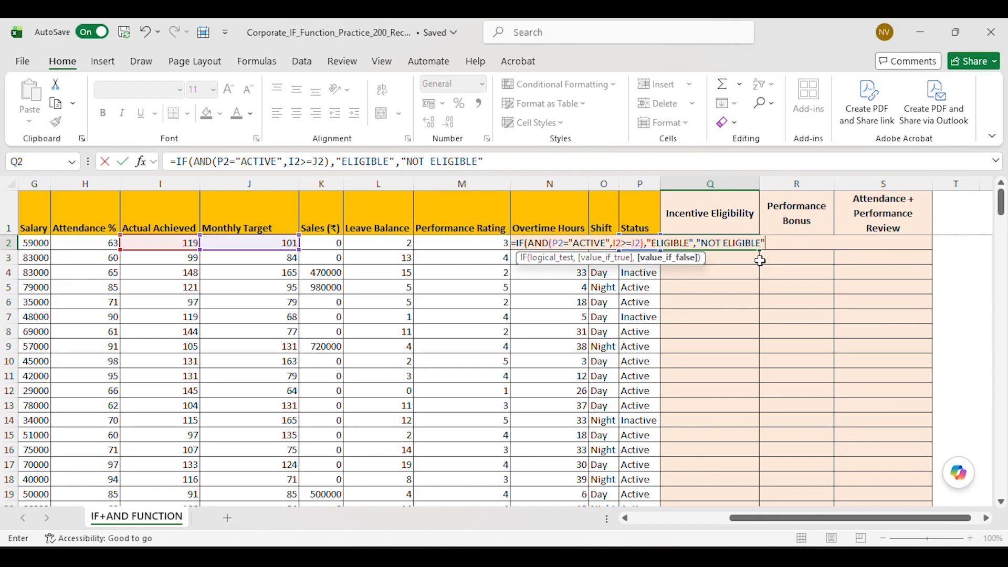
{"action": "type", "text": ")"}
{"action": "key", "text": "Return"}
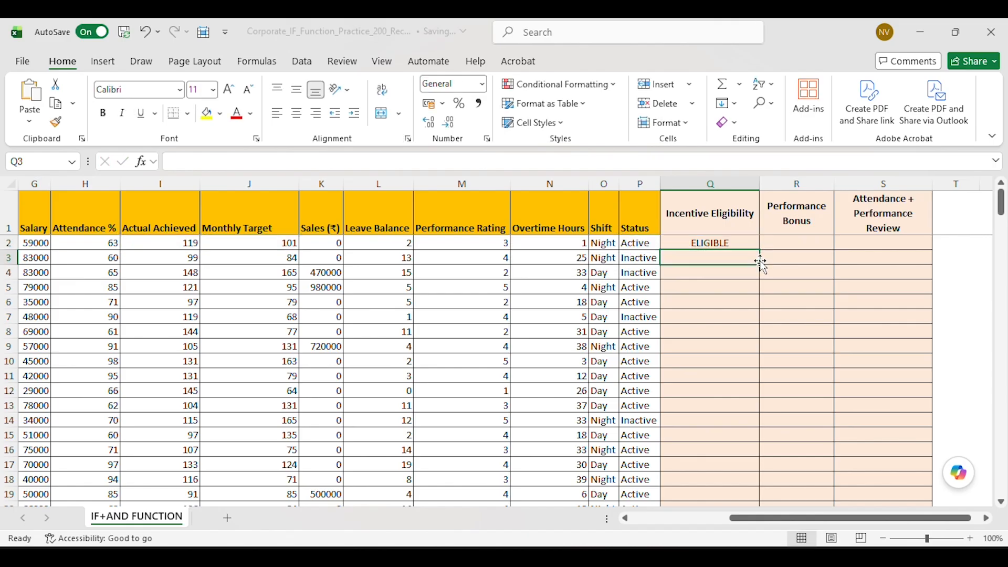
Fill the Q2 Incentive Eligibility formula down the whole column
{"action": "key", "text": "Up"}
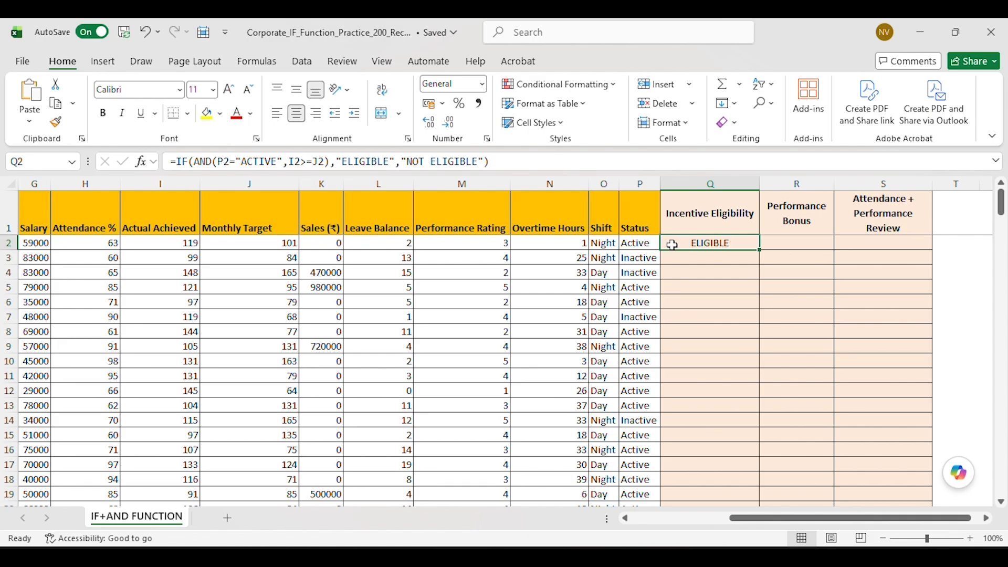
{"action": "left_click", "coordinate": [640, 244]}
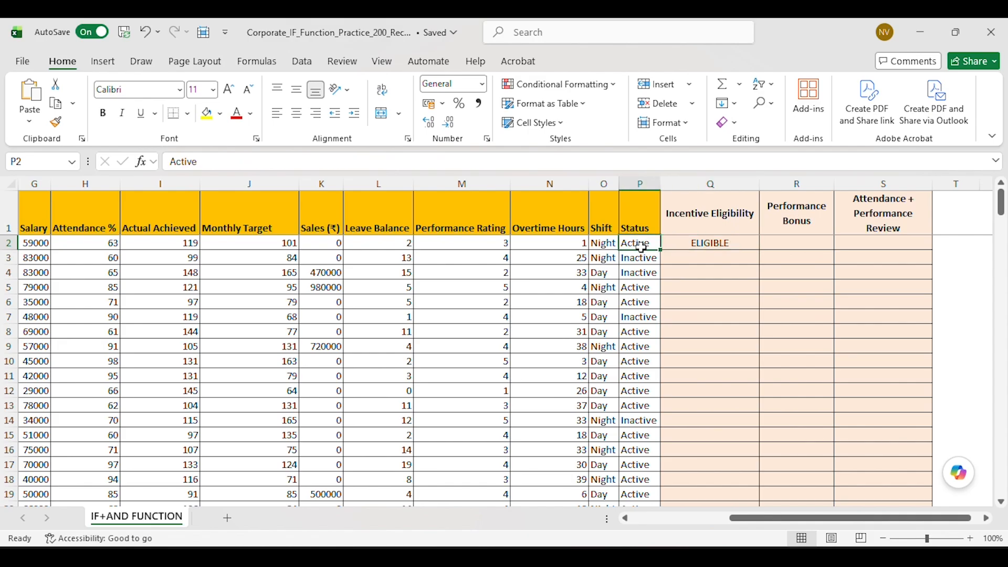
{"action": "left_click", "coordinate": [268, 243]}
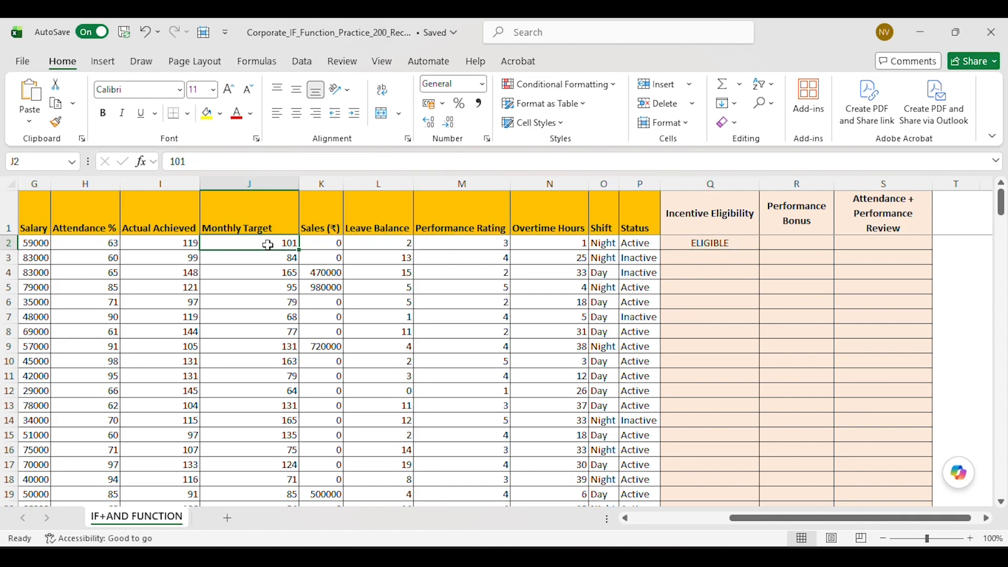
{"action": "left_click", "coordinate": [176, 240]}
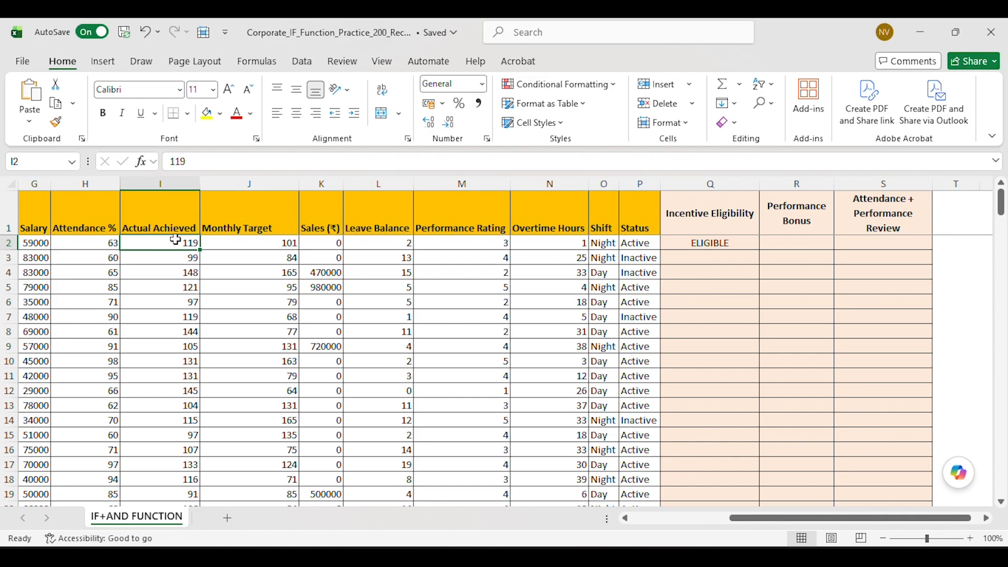
{"action": "left_click", "coordinate": [682, 245]}
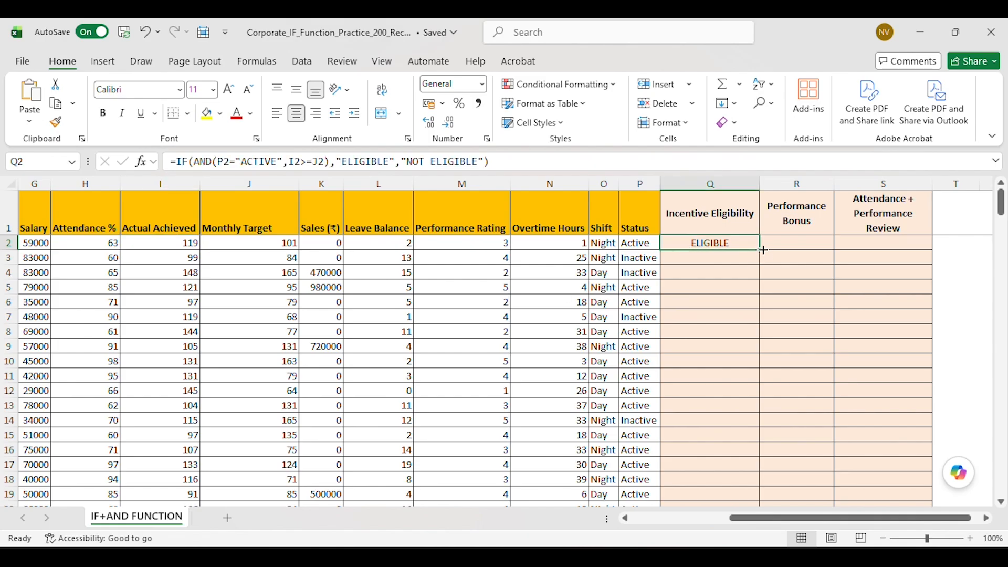
{"action": "left_click_drag", "start_coordinate": [763, 250], "coordinate": [762, 251]}
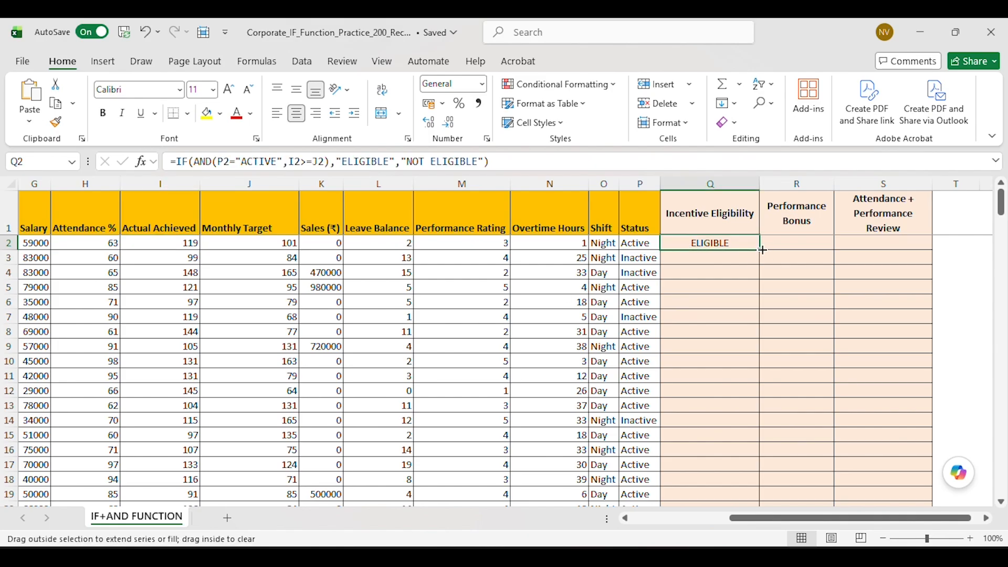
{"action": "double_click", "coordinate": [763, 250]}
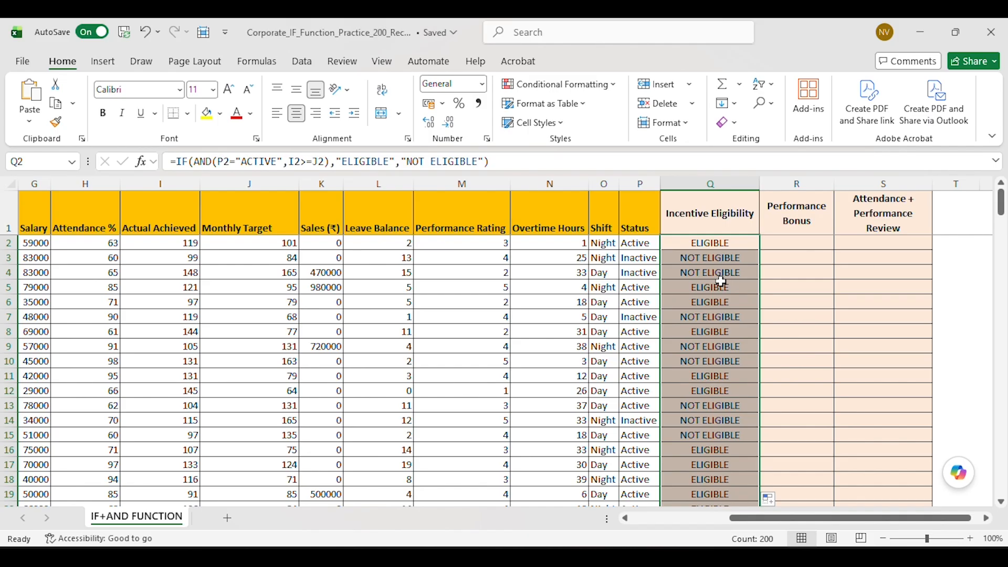
Check the Incentive Eligibility results in rows 3 to 9, comparing row 9 with its Status, Monthly Target and Actual Achieved values
{"action": "left_click", "coordinate": [713, 258]}
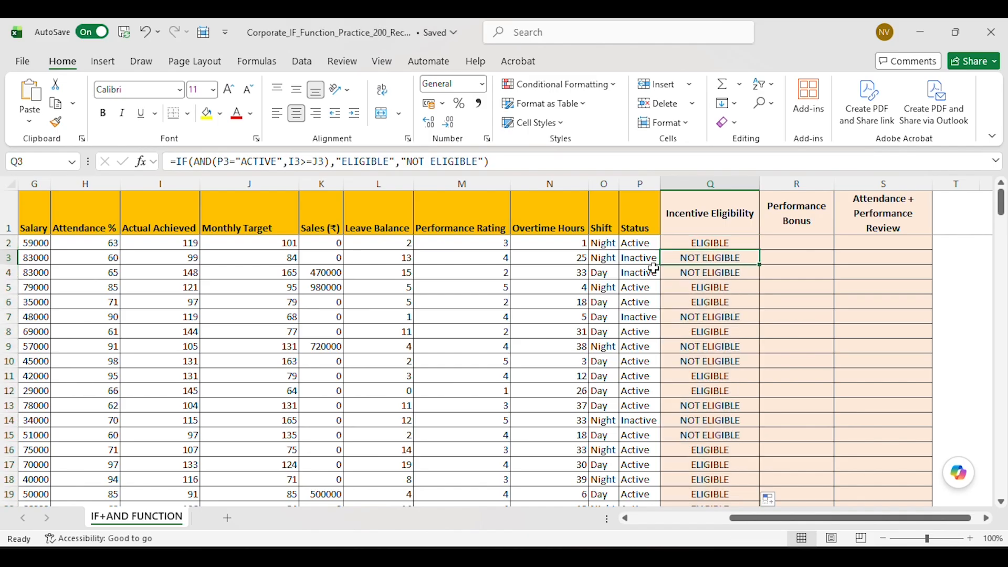
{"action": "left_click", "coordinate": [706, 272]}
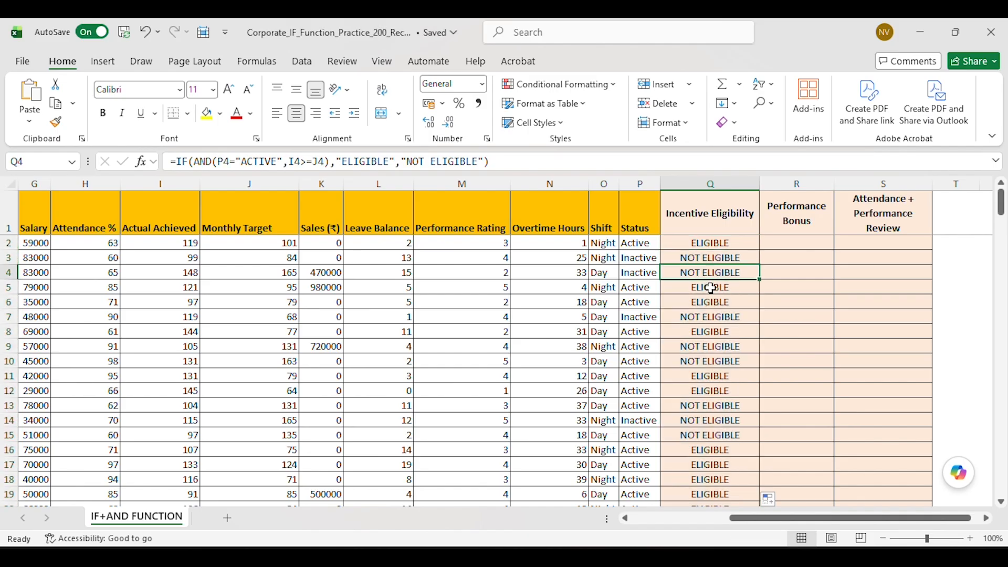
{"action": "left_click", "coordinate": [712, 332]}
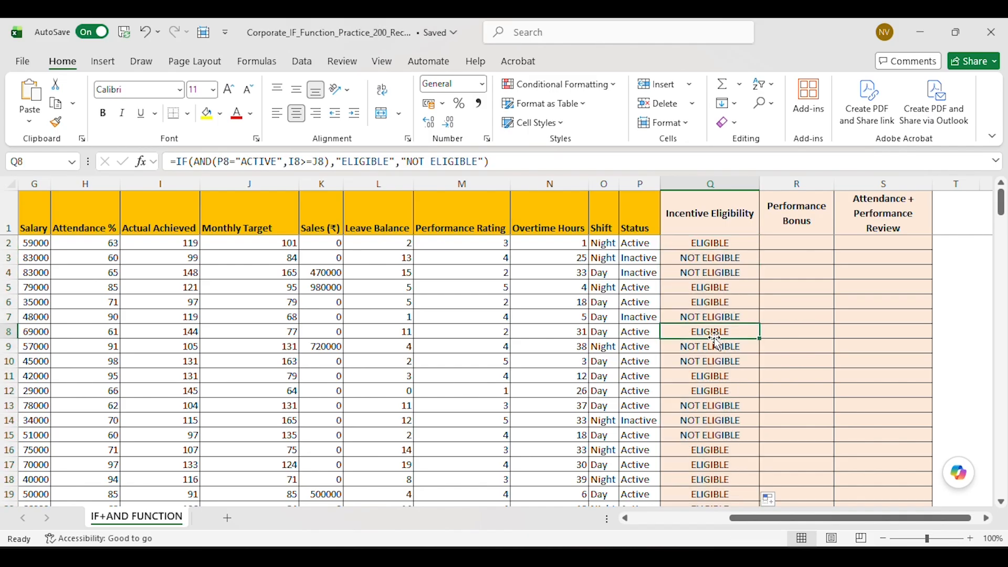
{"action": "left_click", "coordinate": [638, 348]}
{"action": "left_click", "coordinate": [672, 345]}
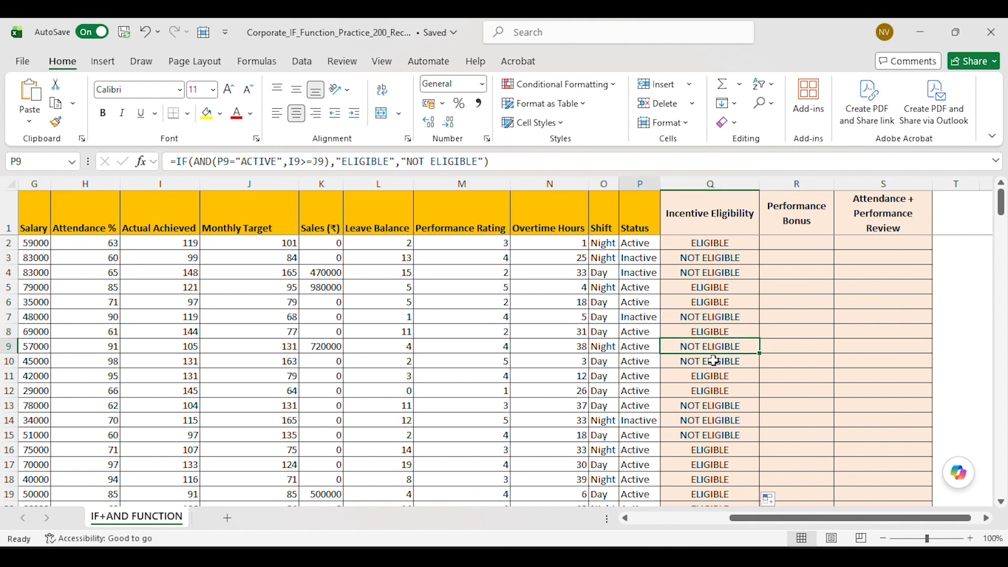
{"action": "key", "text": "Left"}
{"action": "key", "text": "Left"}
{"action": "key", "text": "Left"}
{"action": "key", "text": "Left"}
{"action": "key", "text": "Left"}
{"action": "key", "text": "Left"}
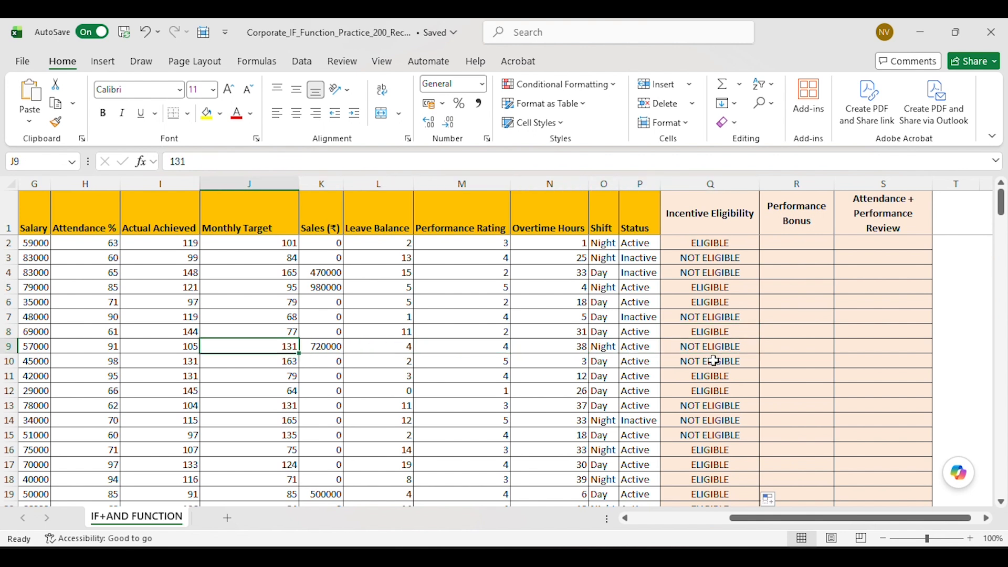
{"action": "key", "text": "Left"}
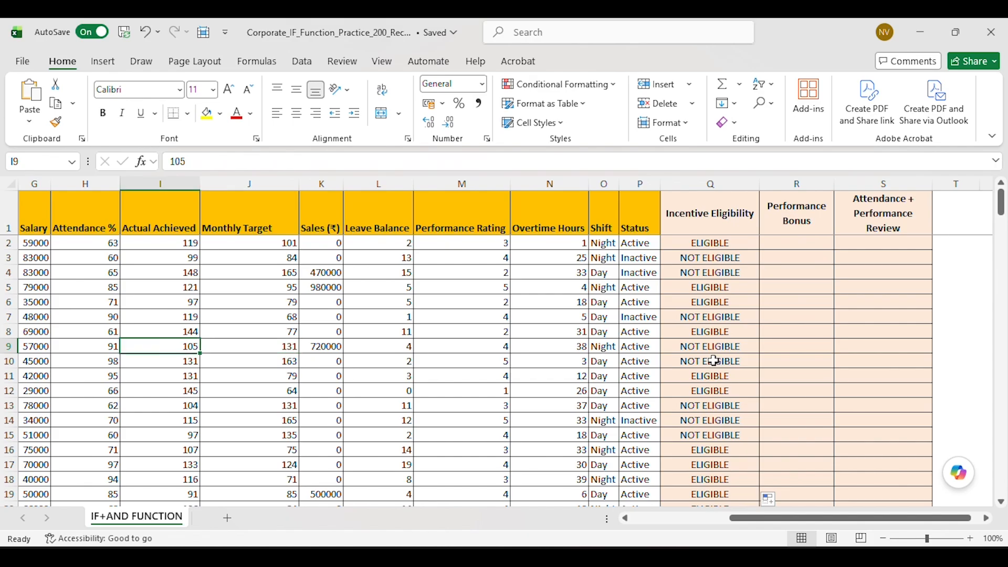
{"action": "key", "text": "Right"}
{"action": "key", "text": "Right"}
{"action": "key", "text": "Right"}
{"action": "key", "text": "Right"}
{"action": "key", "text": "Right"}
{"action": "key", "text": "Right"}
{"action": "key", "text": "Right"}
{"action": "key", "text": "Right"}
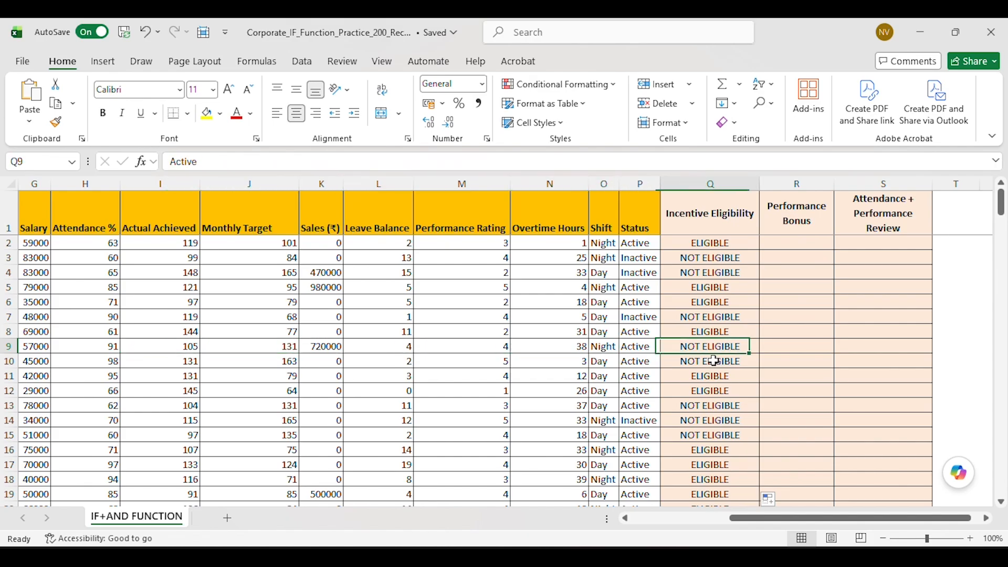
Begin an IF formula with a nested AND function in R2 under Performance Bonus
{"action": "key", "text": "ctrl+Up"}
{"action": "key", "text": "Down"}
{"action": "key", "text": "Right"}
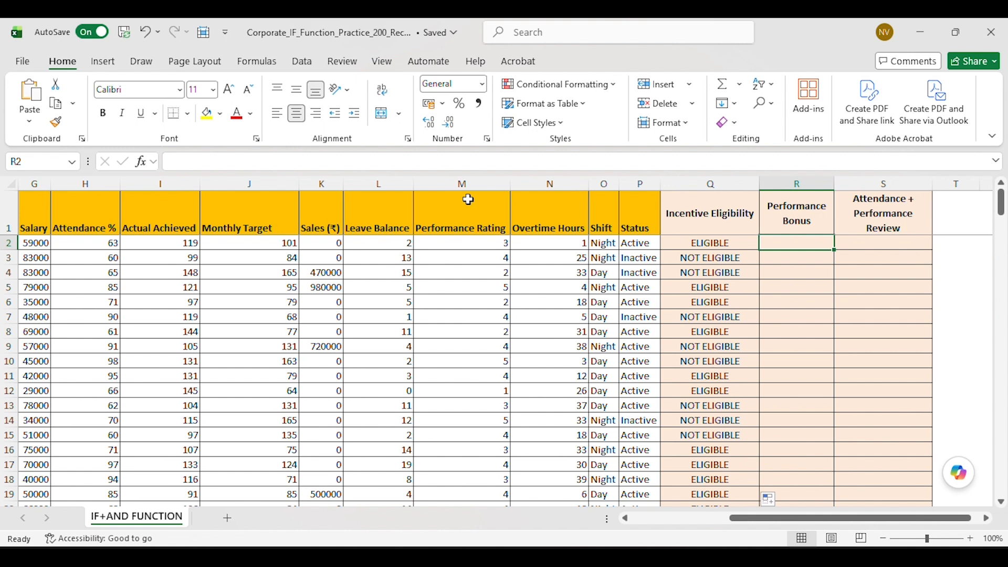
{"action": "left_click", "coordinate": [482, 257]}
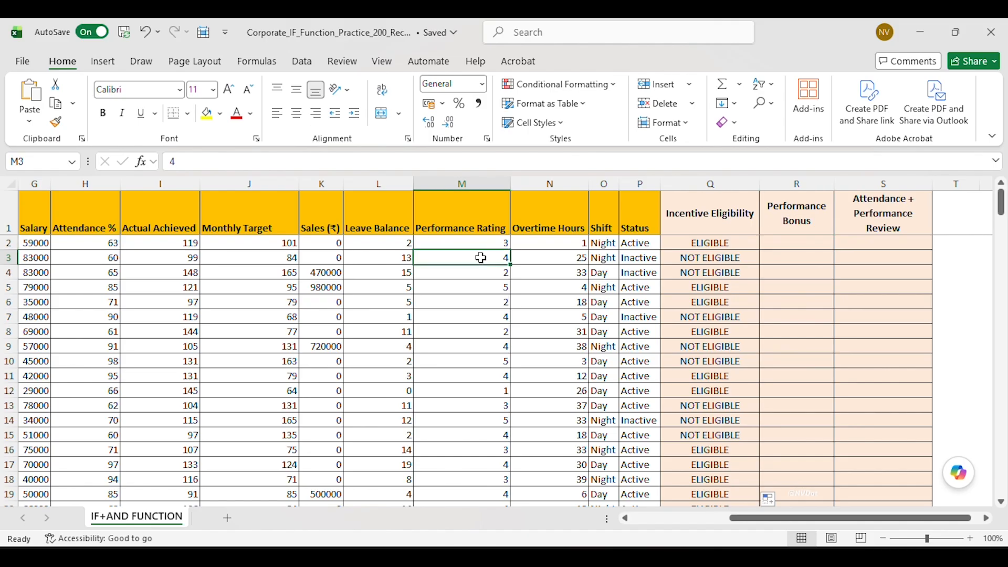
{"action": "left_click", "coordinate": [185, 258]}
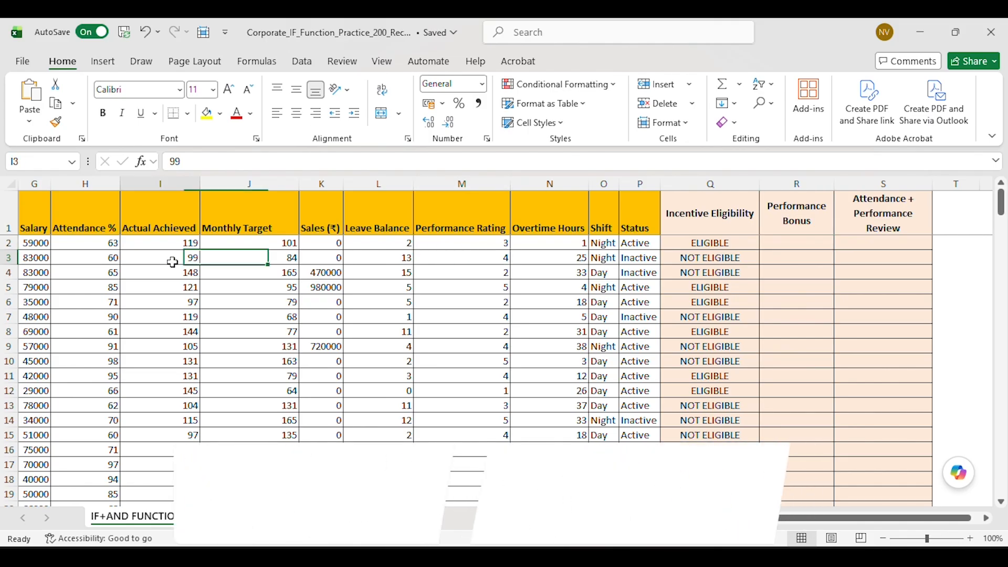
{"action": "double_click", "coordinate": [801, 245]}
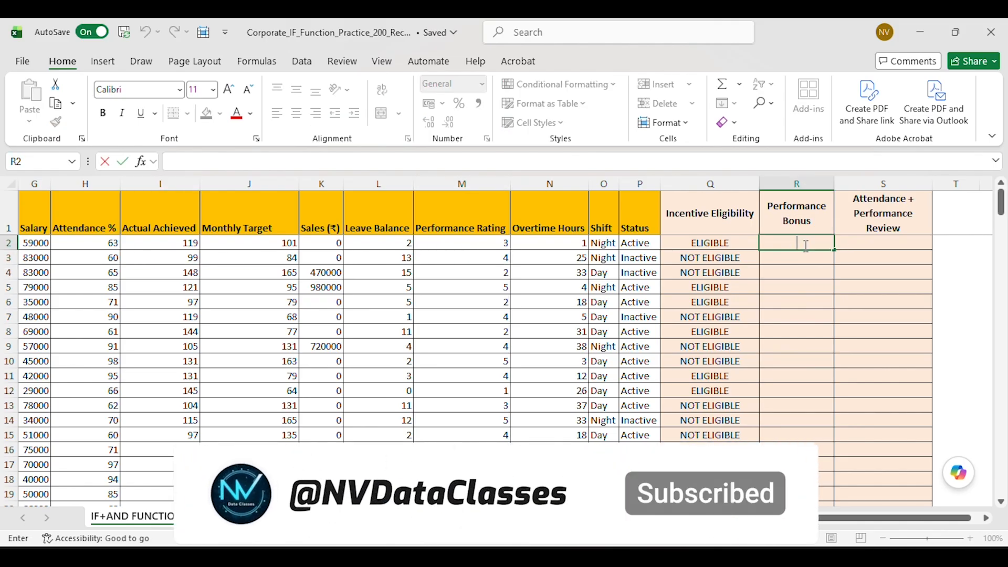
{"action": "key", "text": "Left"}
{"action": "key", "text": "Right"}
{"action": "type", "text": "=IF"}
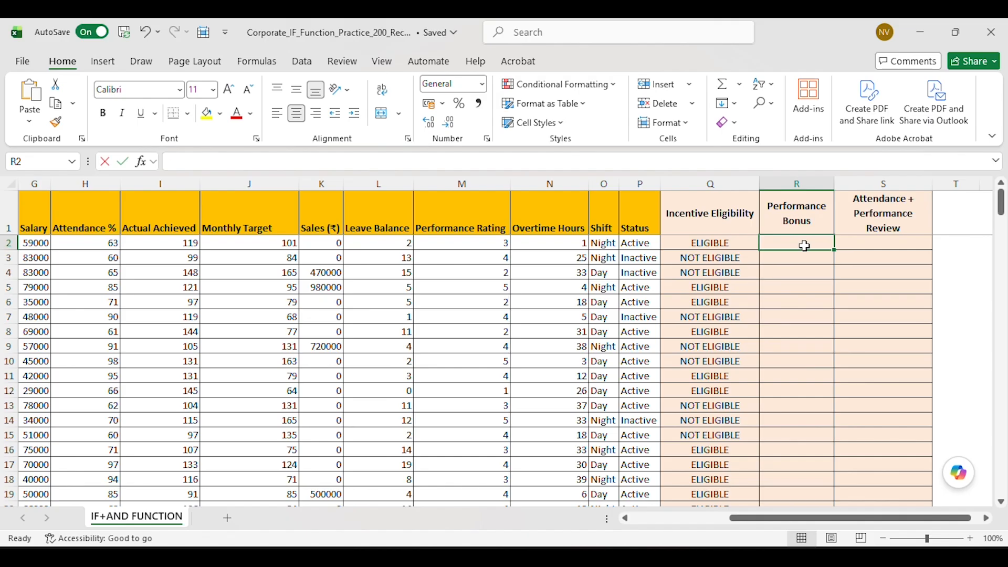
{"action": "type", "text": "(AND"}
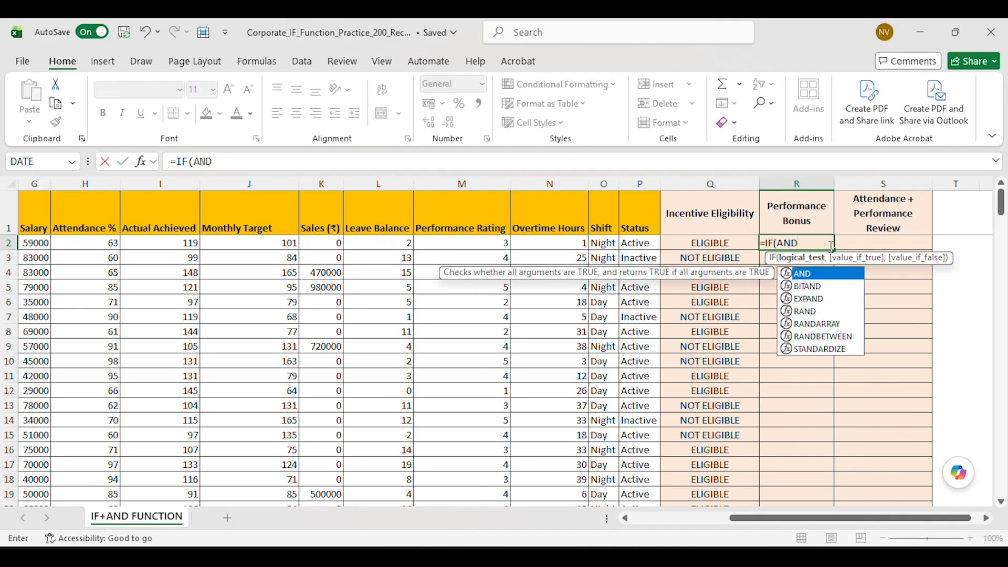
{"action": "type", "text": "("}
Enter I2>=J2 as the first AND condition in the R2 formula, comparing Actual Achieved with Monthly Target
{"action": "key", "text": "Left"}
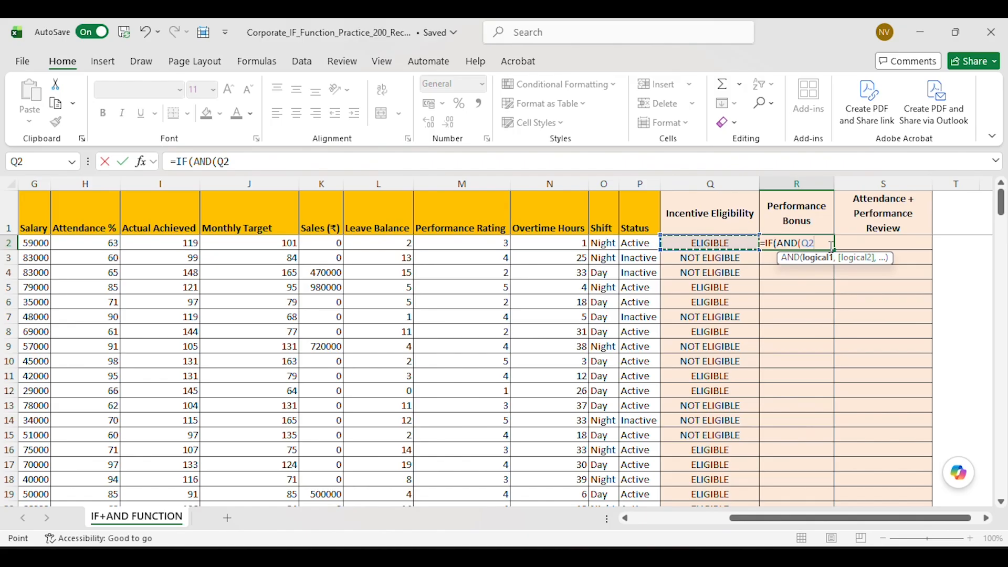
{"action": "key", "text": "Left"}
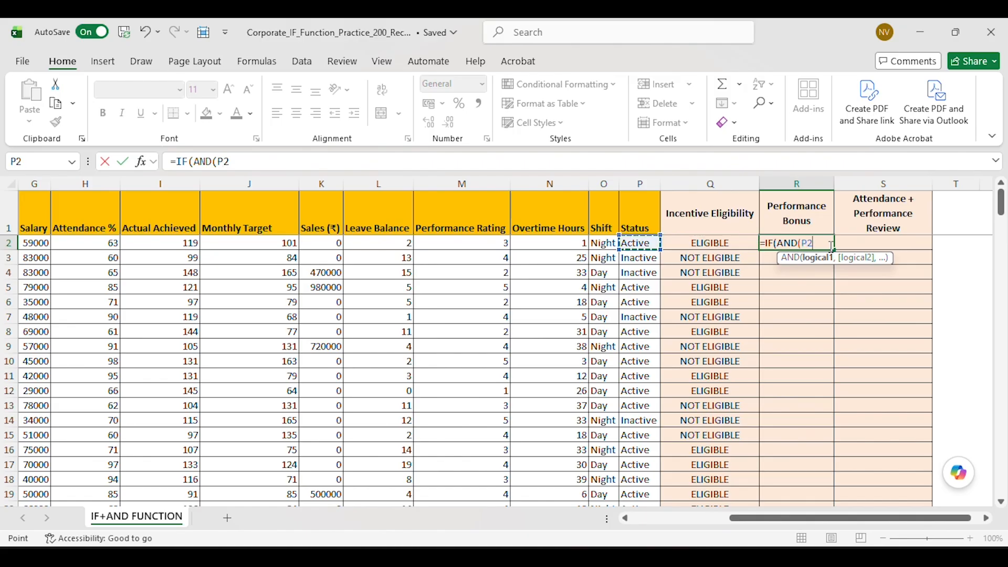
{"action": "key", "text": "Left"}
{"action": "key", "text": "Left"}
{"action": "key", "text": "Left"}
{"action": "key", "text": "Left"}
{"action": "key", "text": "Left"}
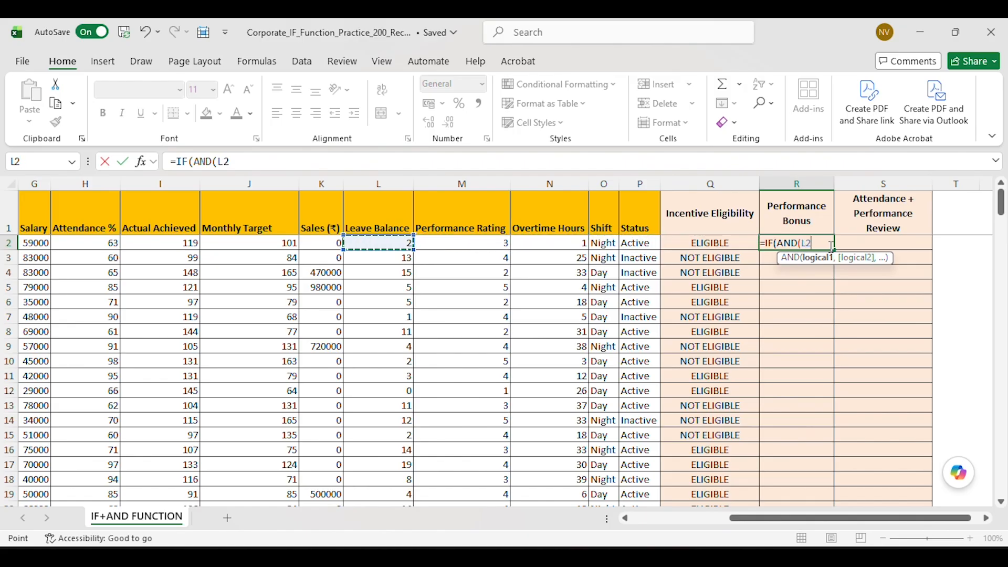
{"action": "key", "text": "Left"}
{"action": "key", "text": "Left"}
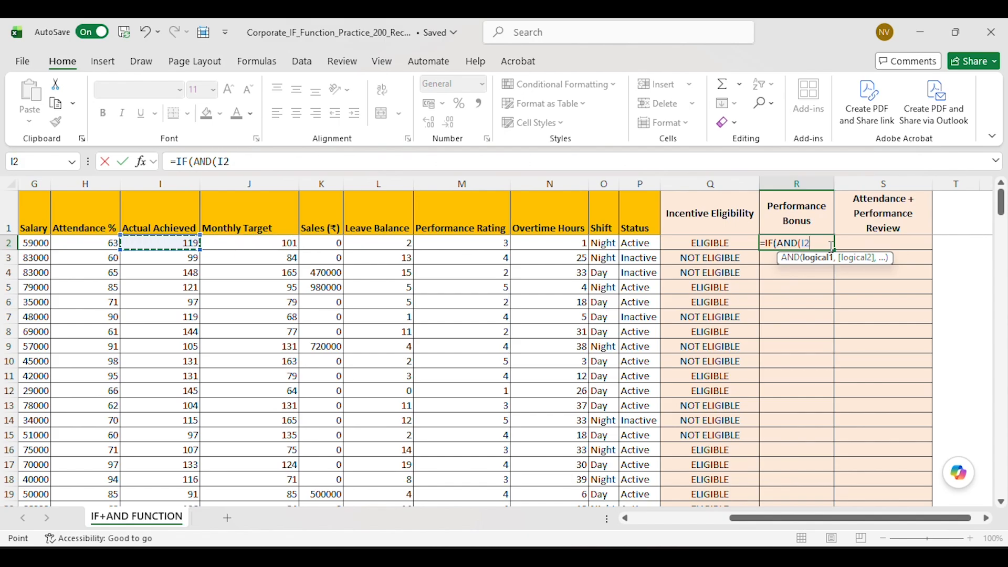
{"action": "type", "text": ">="}
{"action": "key", "text": "Left"}
{"action": "key", "text": "Left"}
{"action": "key", "text": "Left"}
{"action": "key", "text": "Left"}
{"action": "key", "text": "Left"}
{"action": "key", "text": "Left"}
{"action": "key", "text": "Left"}
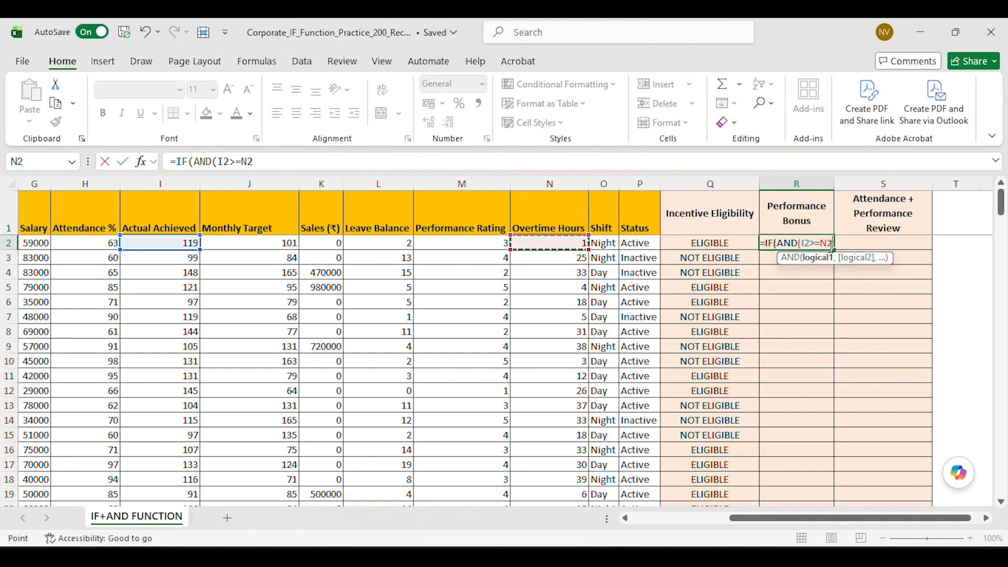
{"action": "key", "text": "Left"}
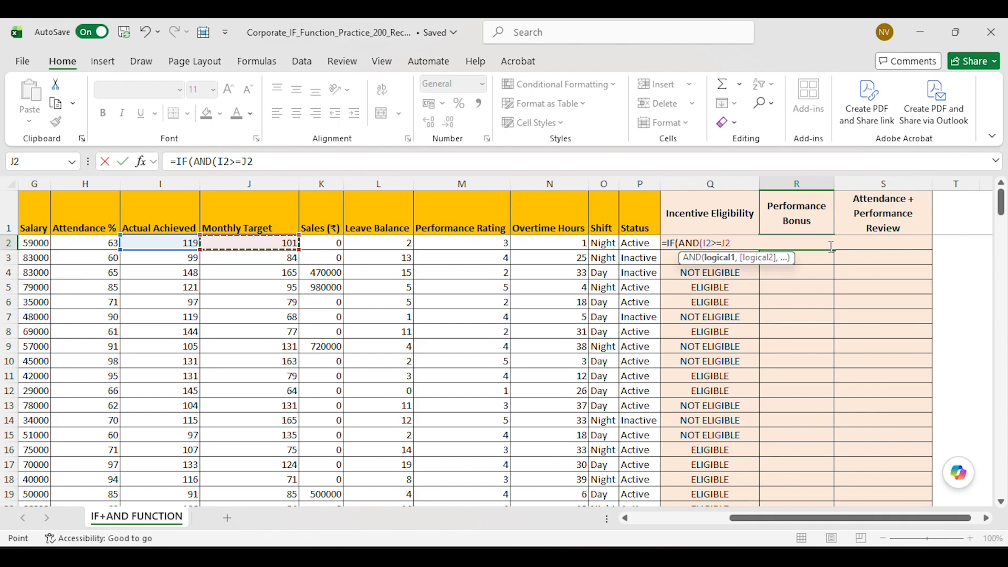
Add M2>=4 on the Performance Rating as the second AND condition in the R2 formula and close the AND function
{"action": "type", "text": ","}
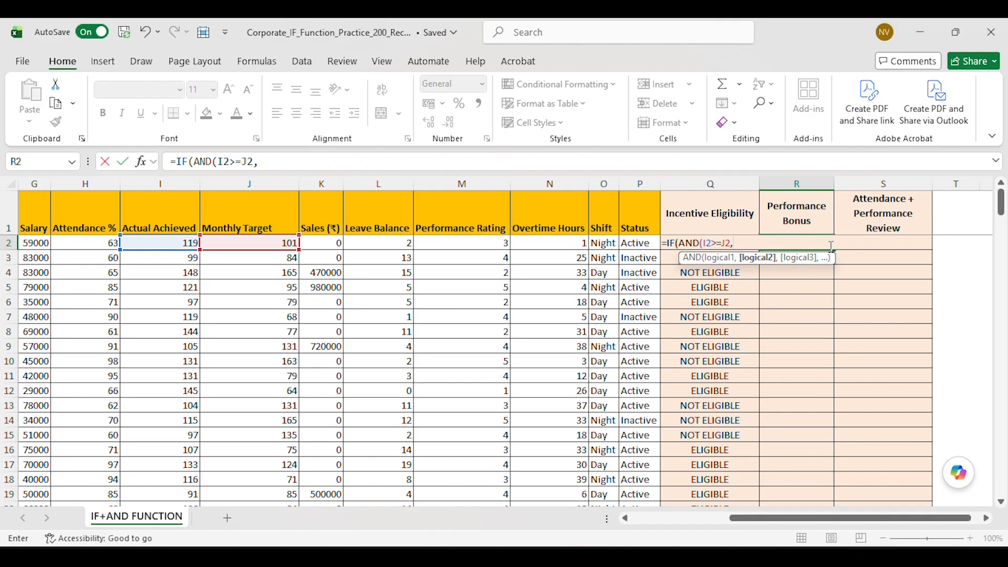
{"action": "key", "text": "Left"}
{"action": "key", "text": "Left"}
{"action": "key", "text": "Left"}
{"action": "key", "text": "Left"}
{"action": "key", "text": "Left"}
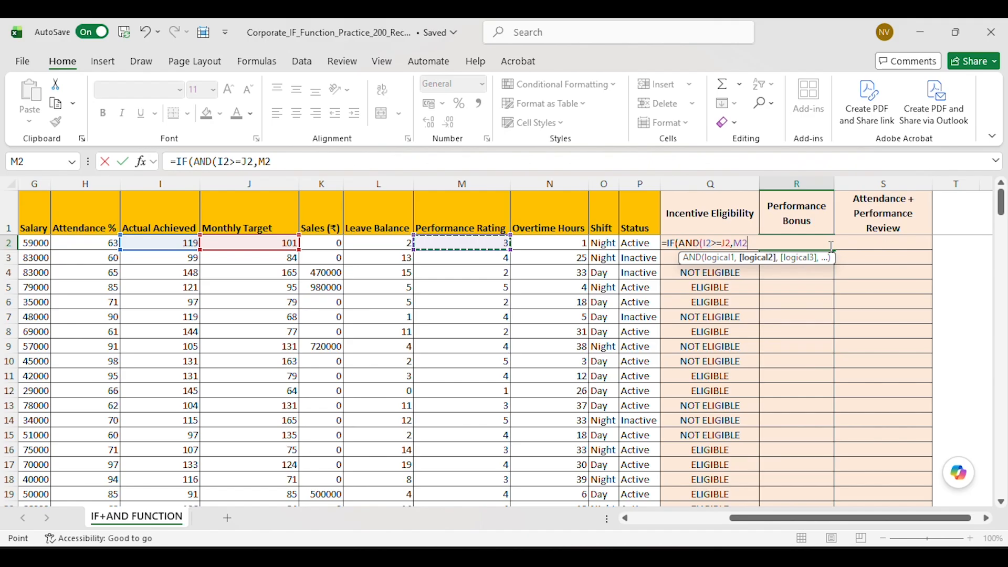
{"action": "type", "text": ">=4"}
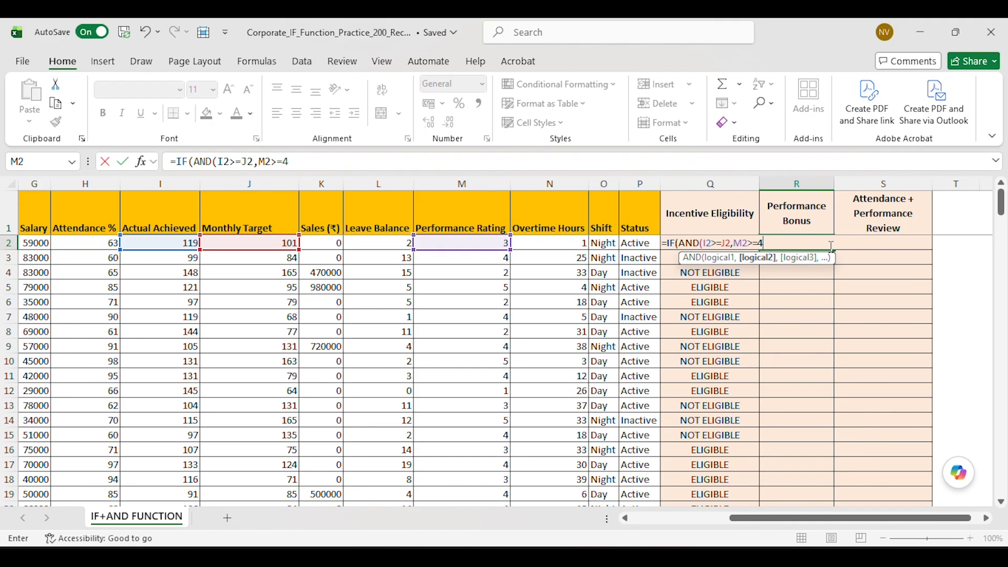
{"action": "type", "text": ")"}
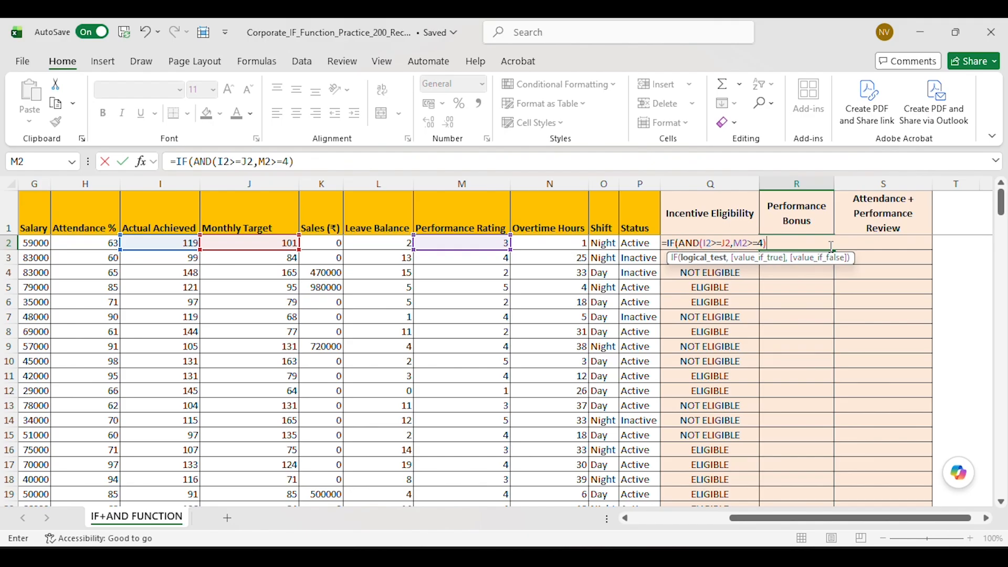
Complete the R2 formula with "BONUS ELIGIBLE" as the true result and "NO BONUS" as the false result
{"action": "type", "text": ","}
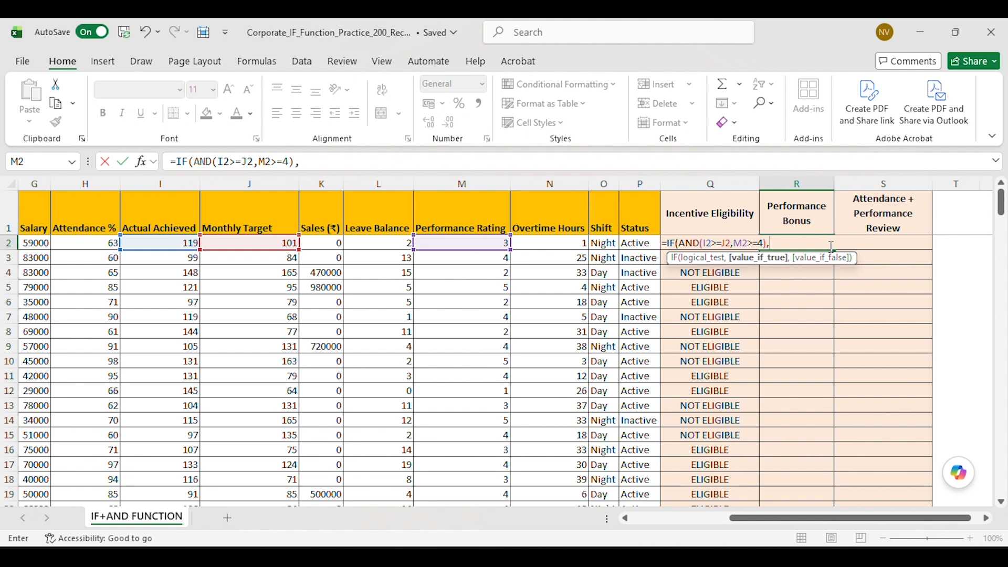
{"action": "type", "text": "\"BONUS ELI"}
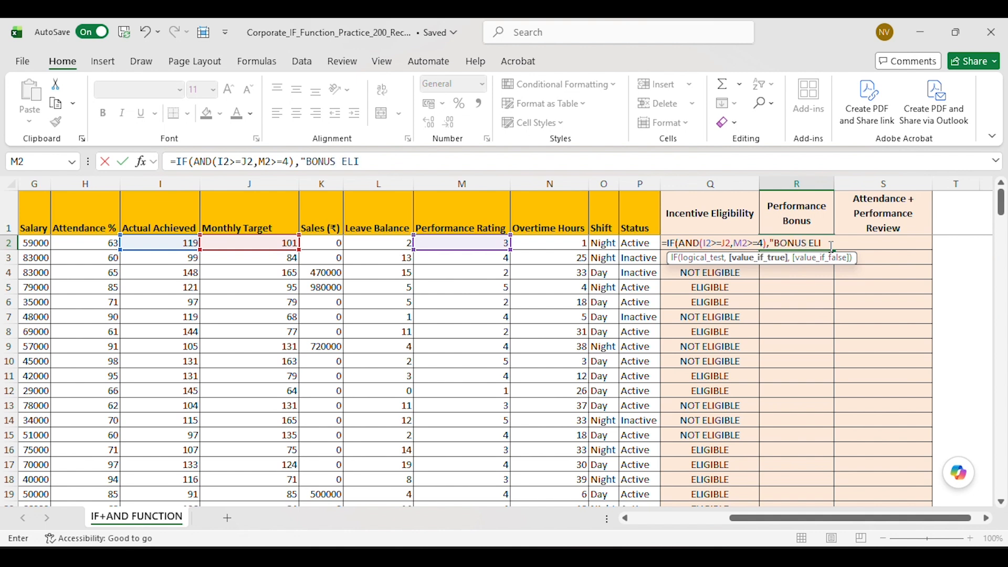
{"action": "type", "text": "GIBLE\","}
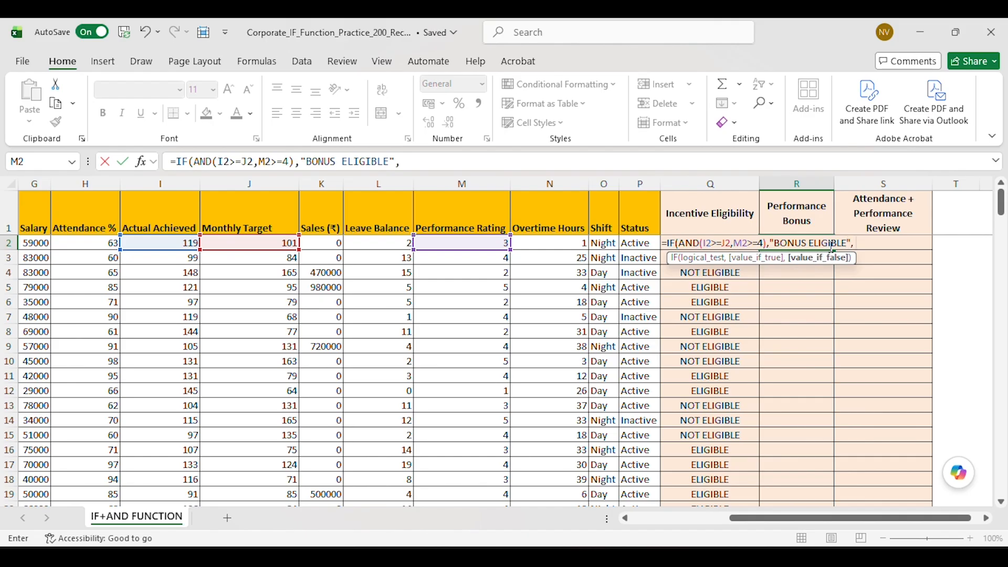
{"action": "type", "text": " \"NO BONUS\")"}
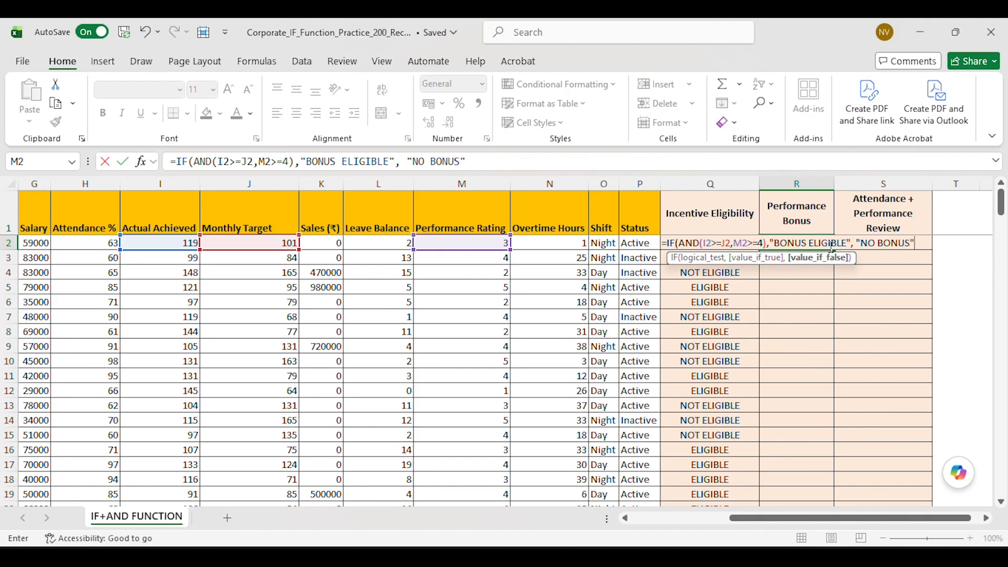
{"action": "key", "text": "ctrl+Return"}
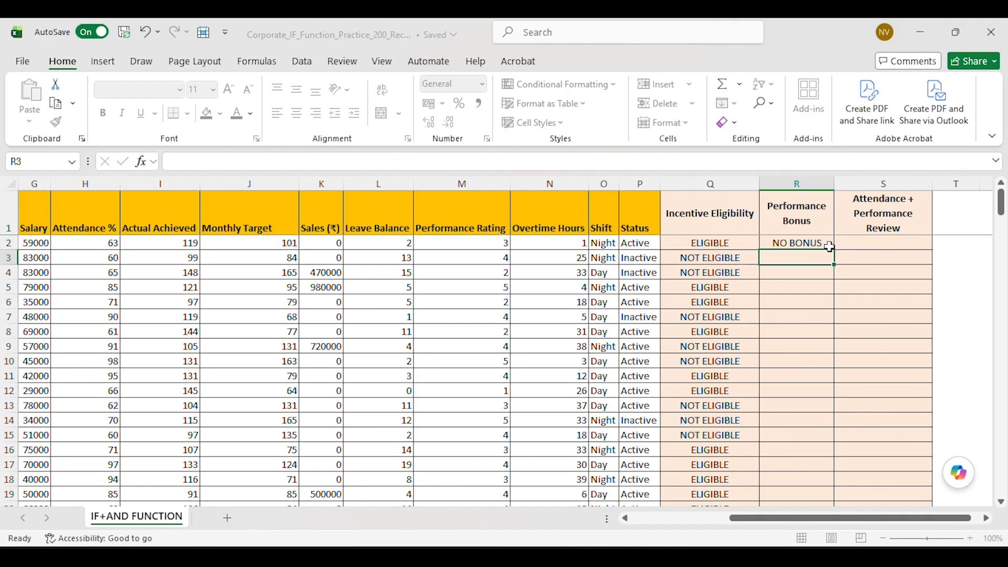
Check the R2 bonus result by comparing row 2's Actual Achieved with its Monthly Target
{"action": "key", "text": "Left"}
{"action": "key", "text": "Right"}
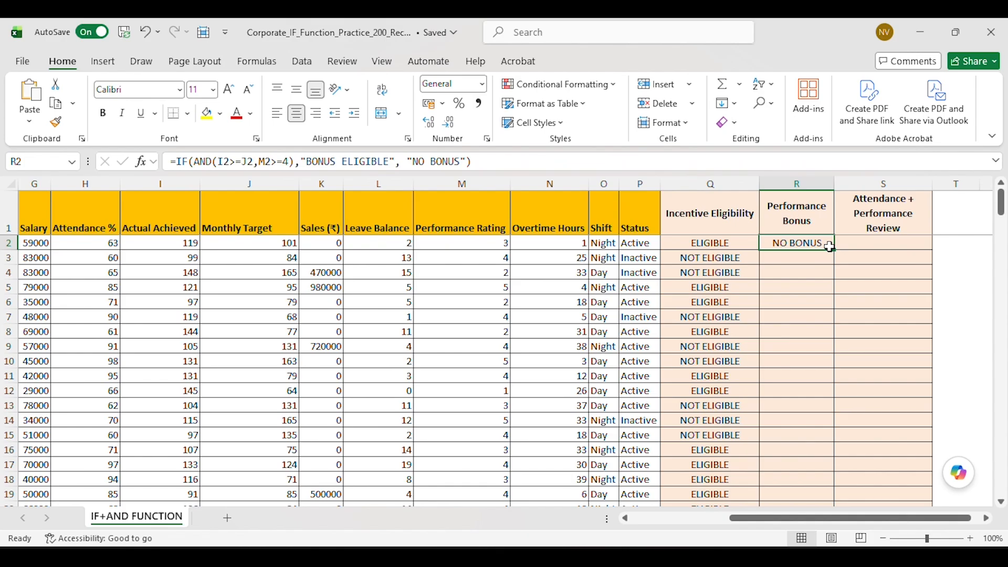
{"action": "key", "text": "Left"}
{"action": "key", "text": "Left"}
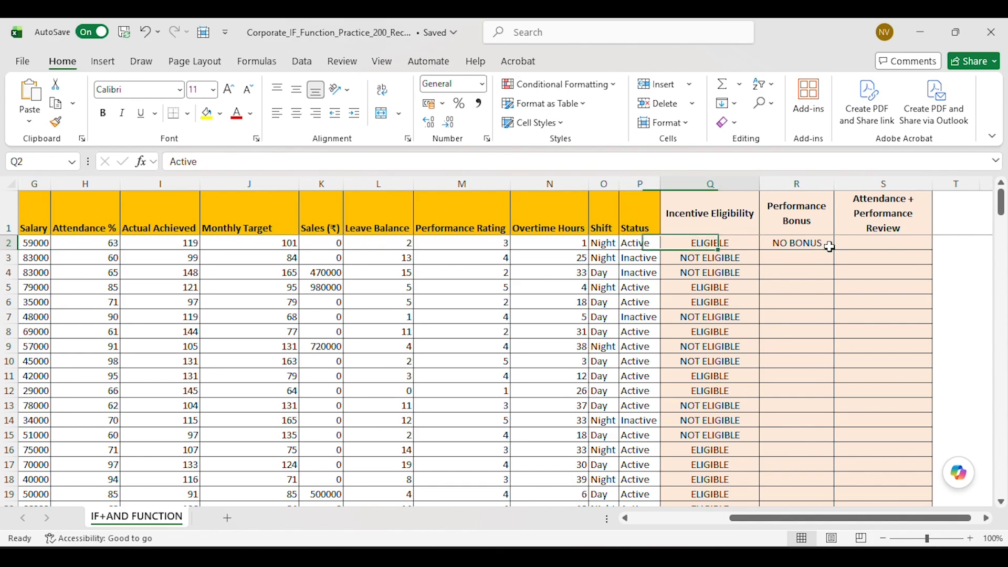
{"action": "key", "text": "Right"}
{"action": "key", "text": "Right"}
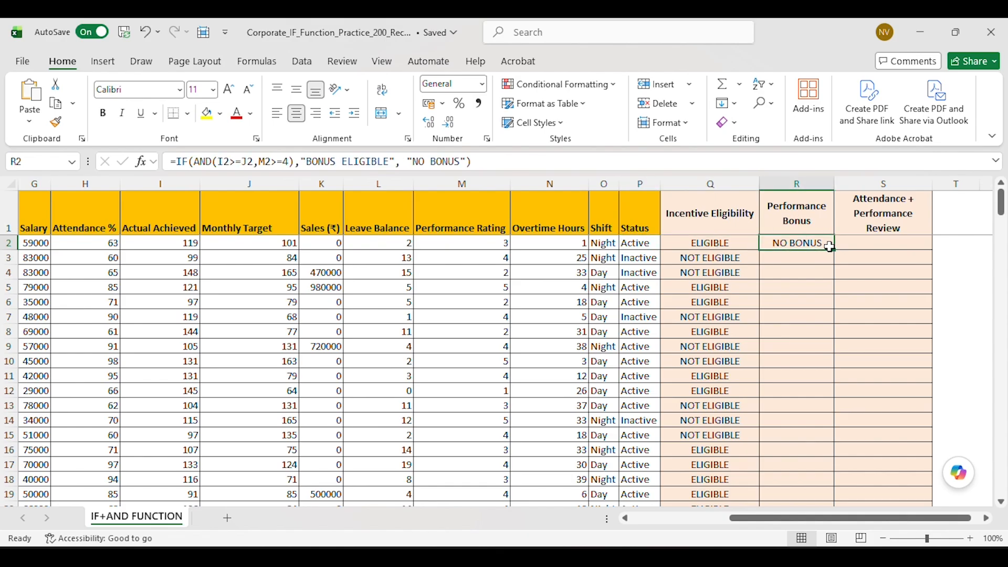
{"action": "key", "text": "Left"}
{"action": "key", "text": "Left"}
{"action": "key", "text": "Left"}
{"action": "key", "text": "Left"}
{"action": "key", "text": "Left"}
{"action": "key", "text": "Left"}
{"action": "key", "text": "Left"}
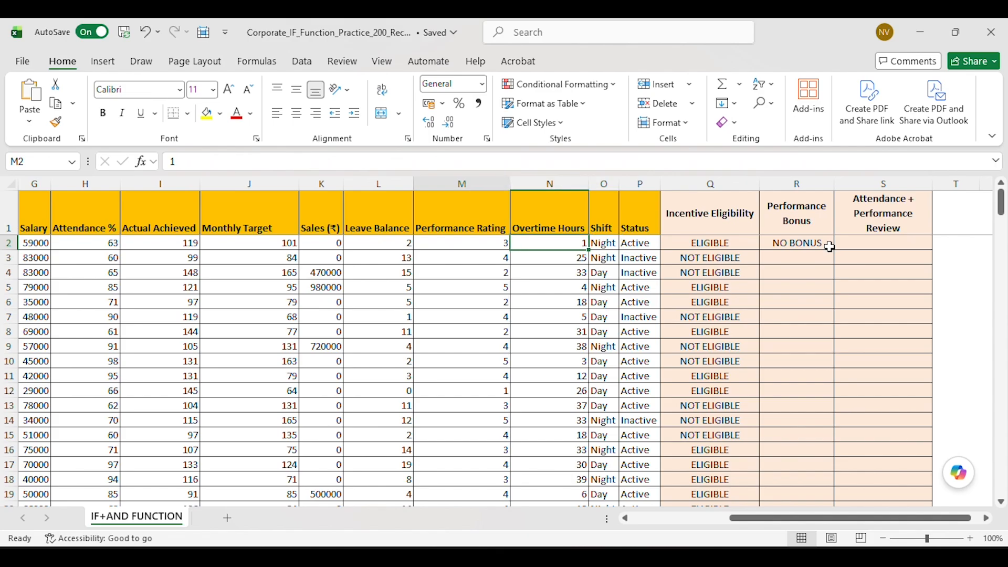
{"action": "key", "text": "Left"}
{"action": "key", "text": "Left"}
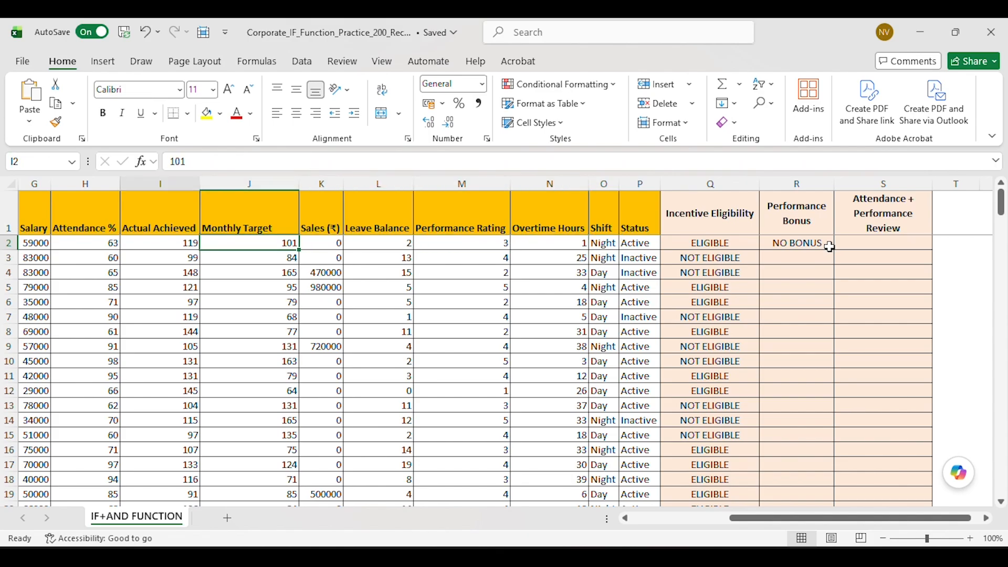
{"action": "key", "text": "Right"}
{"action": "key", "text": "Left"}
{"action": "key", "text": "Right"}
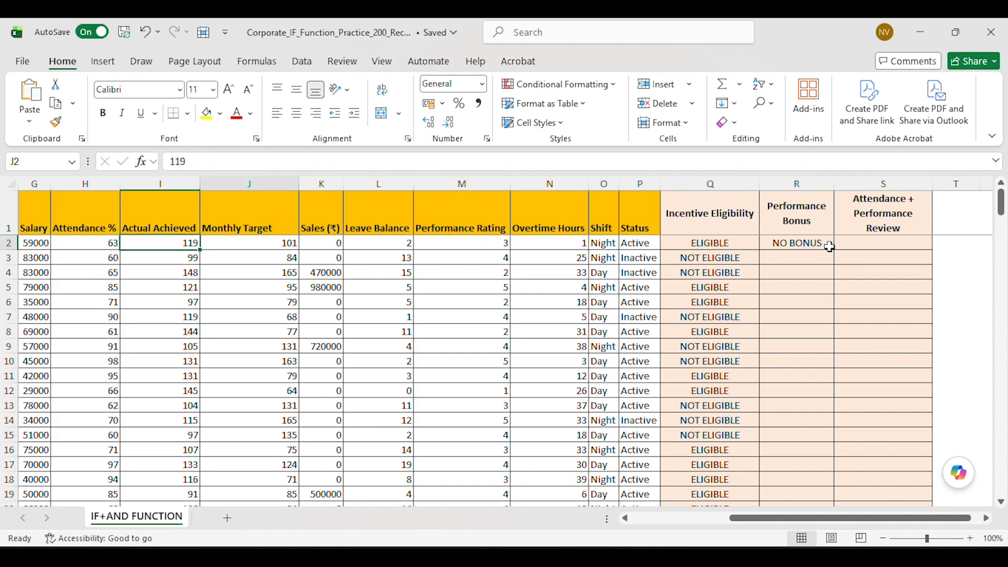
Check row 2's Performance Rating against the second bonus condition and return to the Performance Bonus result
{"action": "key", "text": "Right"}
{"action": "key", "text": "Right"}
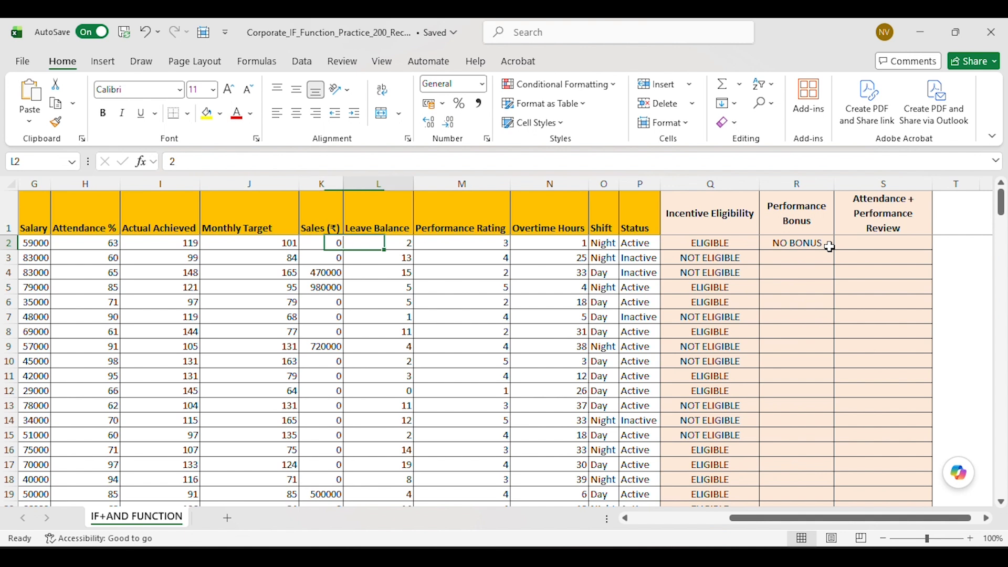
{"action": "key", "text": "Right"}
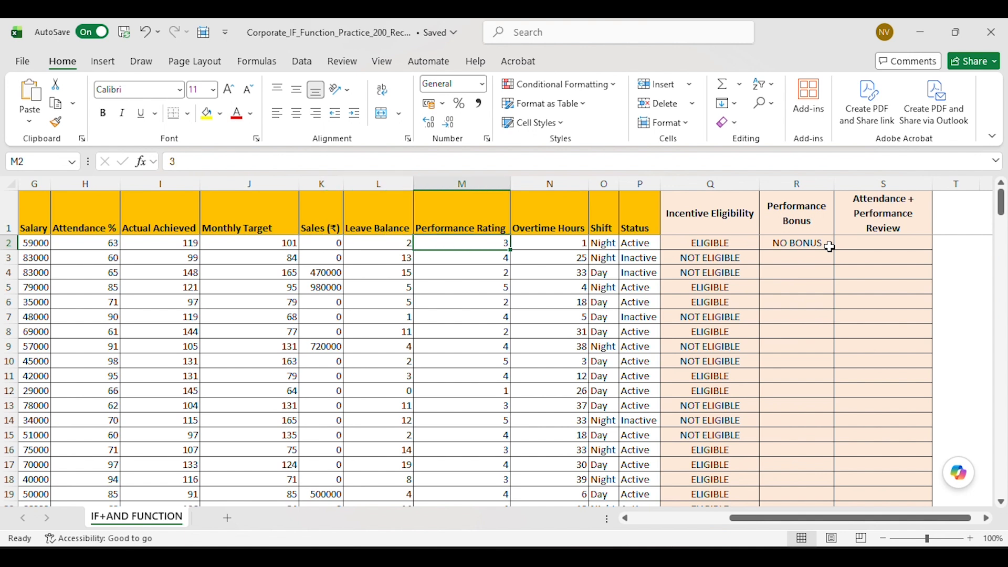
{"action": "key", "text": "Right"}
{"action": "key", "text": "Right"}
{"action": "key", "text": "Right"}
{"action": "key", "text": "Right"}
{"action": "key", "text": "Right"}
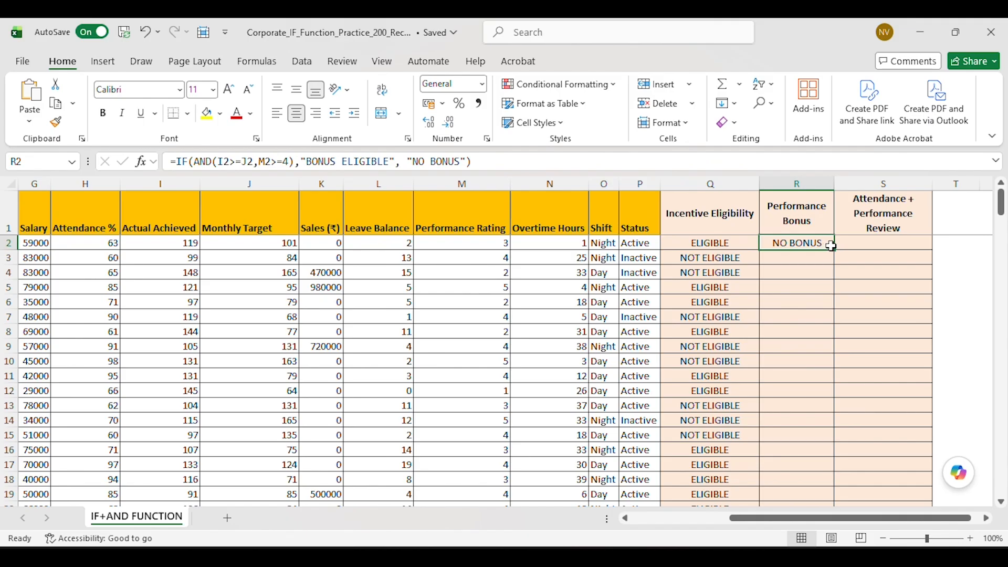
Fill the R2 formula down the whole Performance Bonus column and select R3
{"action": "left_click", "coordinate": [834, 251]}
{"action": "double_click", "coordinate": [834, 251]}
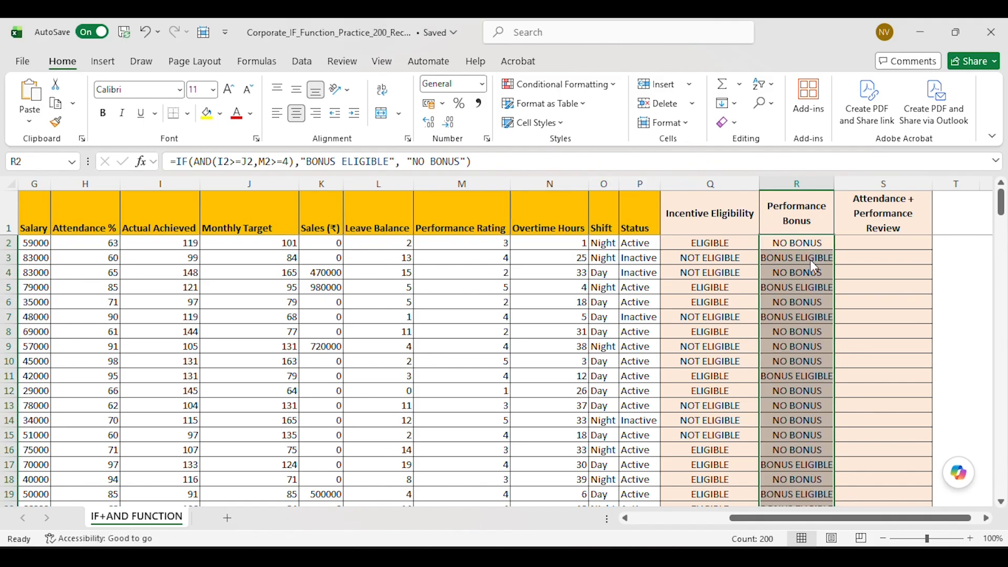
{"action": "left_click", "coordinate": [811, 260]}
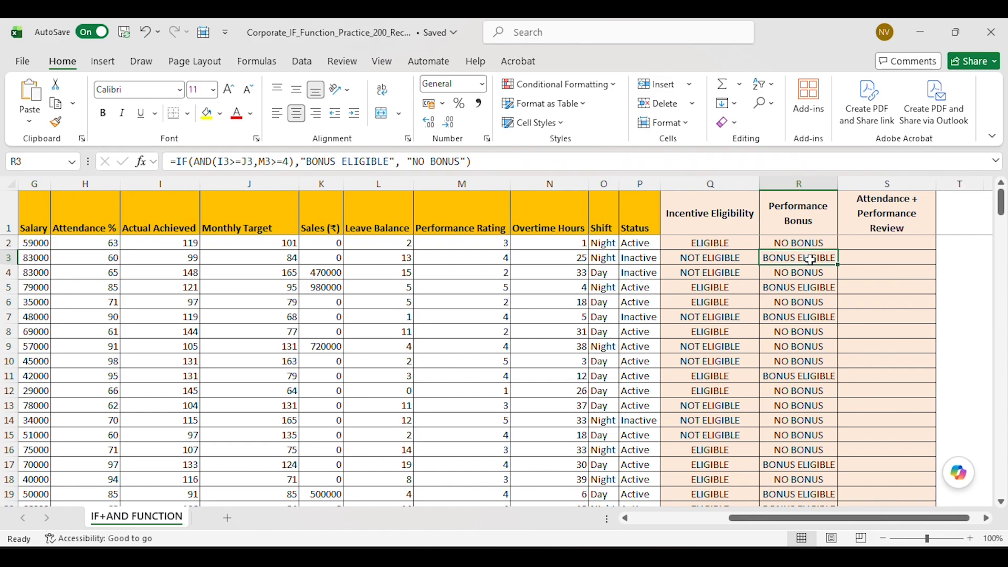
Begin an IF formula with a nested AND function in S2 under Attendance + Performance Review
{"action": "left_click", "coordinate": [882, 244]}
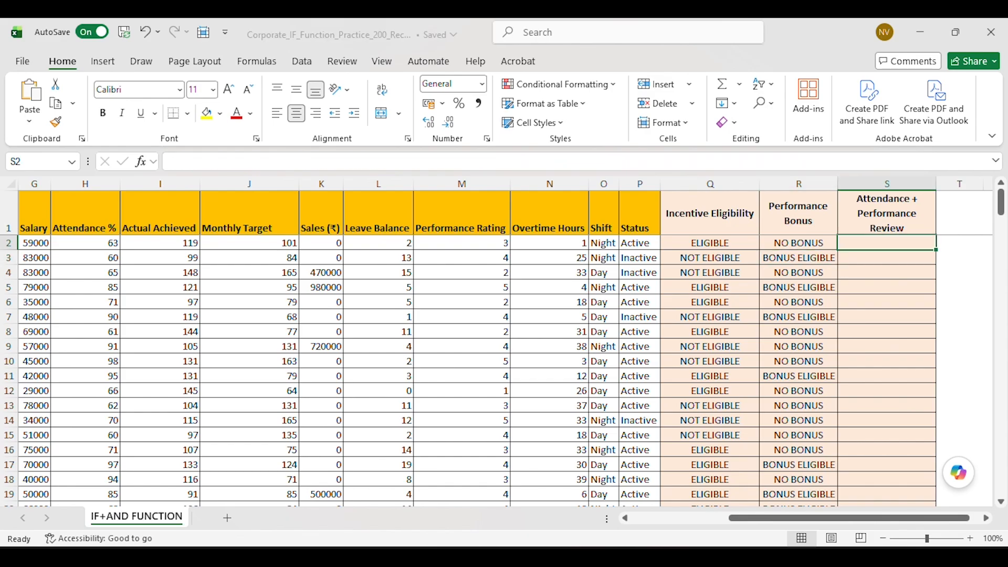
{"action": "key", "text": "Up"}
{"action": "key", "text": "Down"}
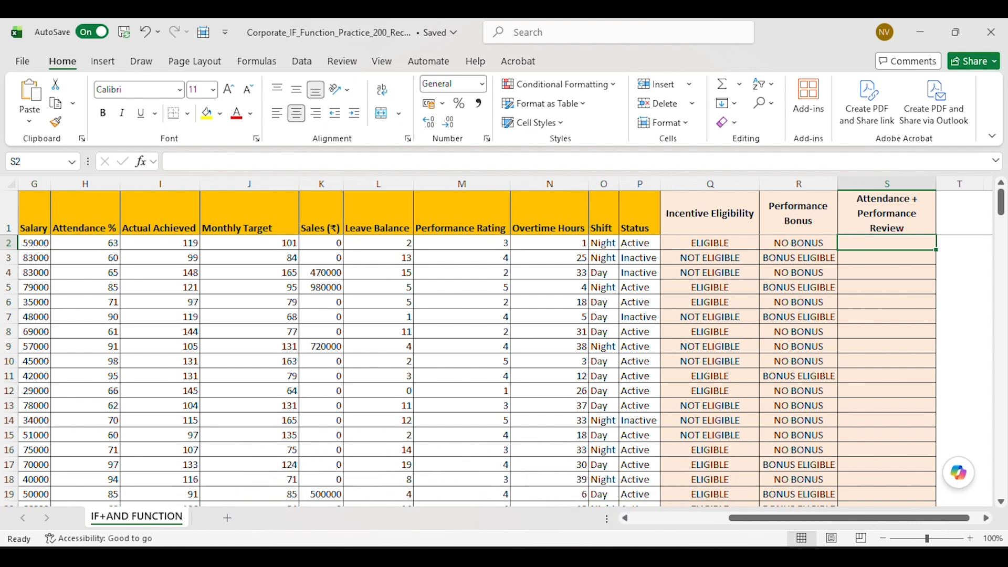
{"action": "type", "text": "="}
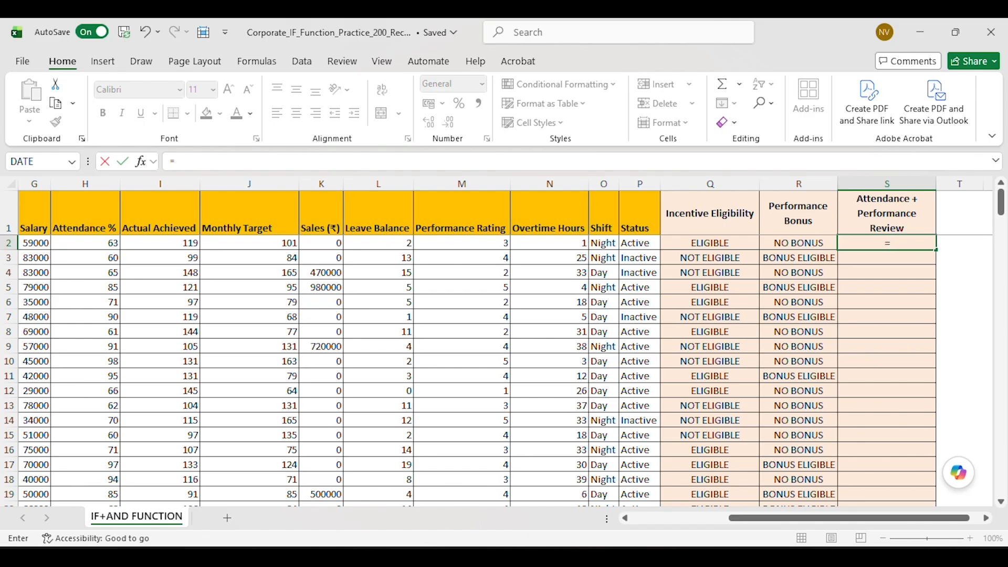
{"action": "type", "text": "IF"}
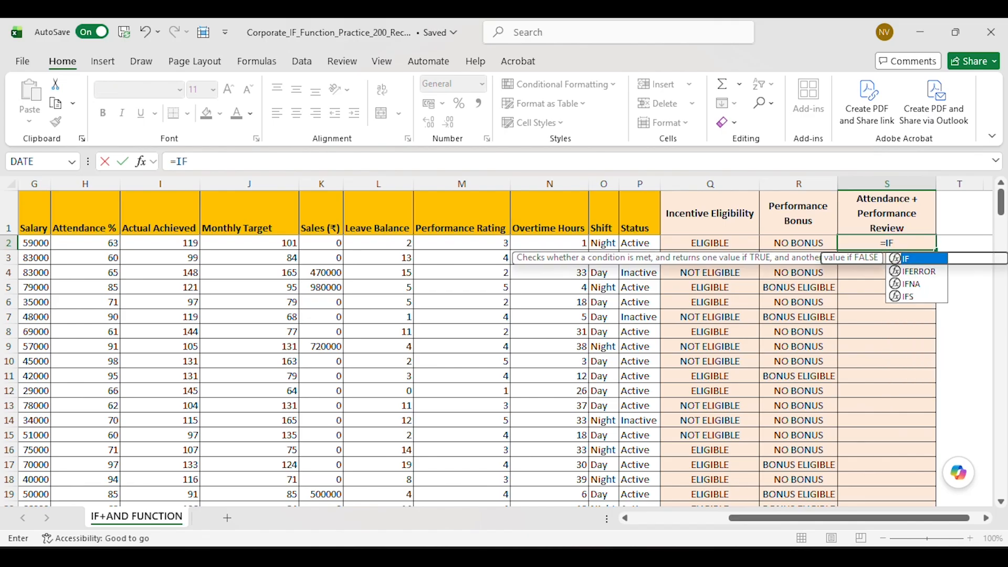
{"action": "type", "text": "(AND("}
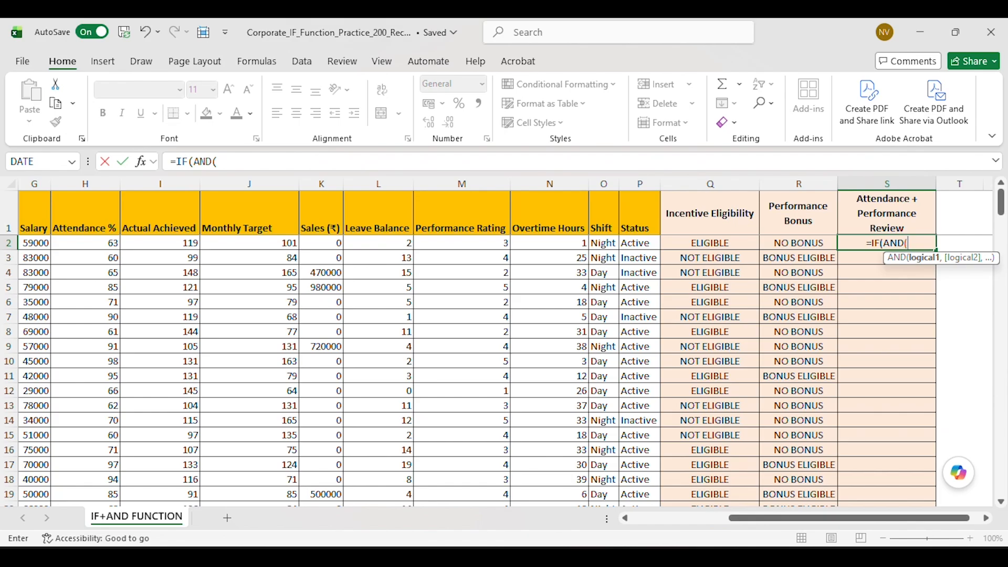
Enter H2>=75 on the Attendance % as the first AND condition in the S2 formula
{"action": "key", "text": "Left"}
{"action": "key", "text": "Left"}
{"action": "key", "text": "Left"}
{"action": "key", "text": "Left"}
{"action": "key", "text": "Left"}
{"action": "key", "text": "Left"}
{"action": "key", "text": "Left"}
{"action": "key", "text": "Left"}
{"action": "key", "text": "Left"}
{"action": "key", "text": "Left"}
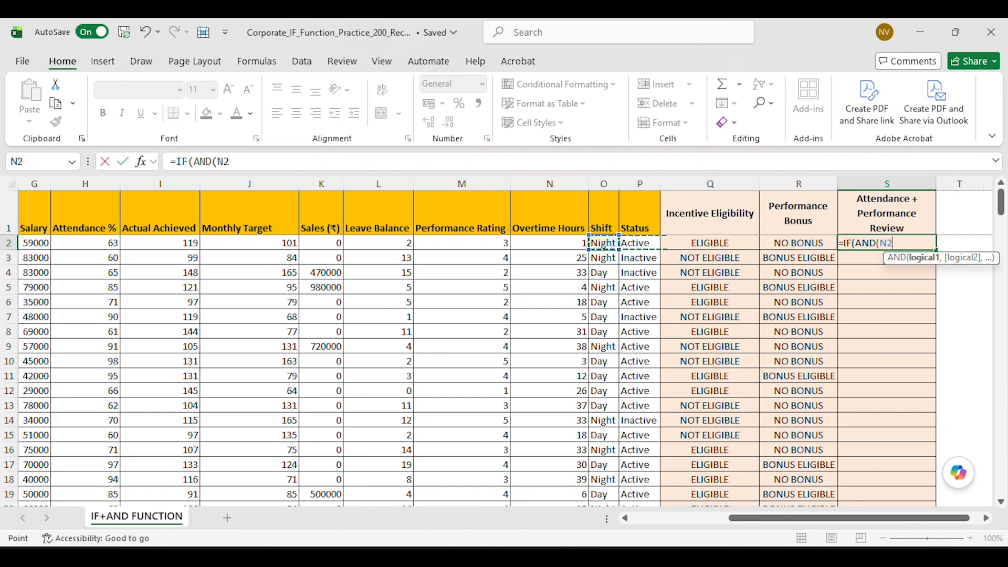
{"action": "key", "text": "Left"}
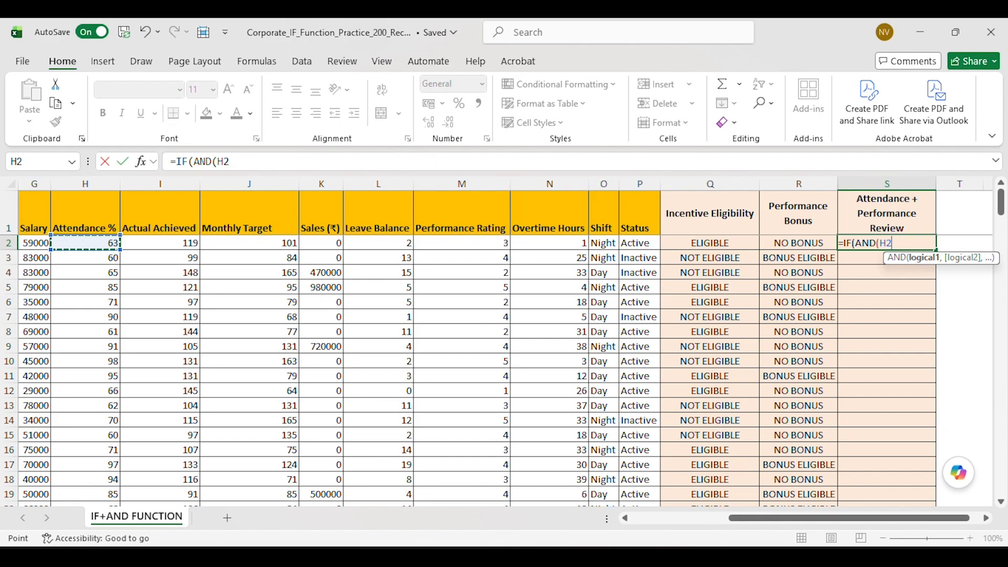
{"action": "type", "text": ">"}
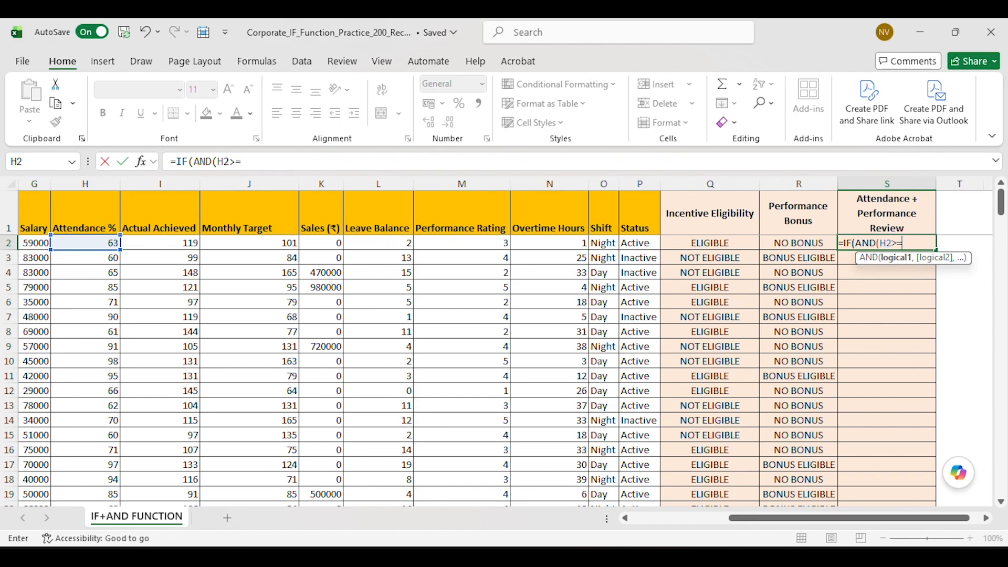
{"action": "type", "text": "=75,"}
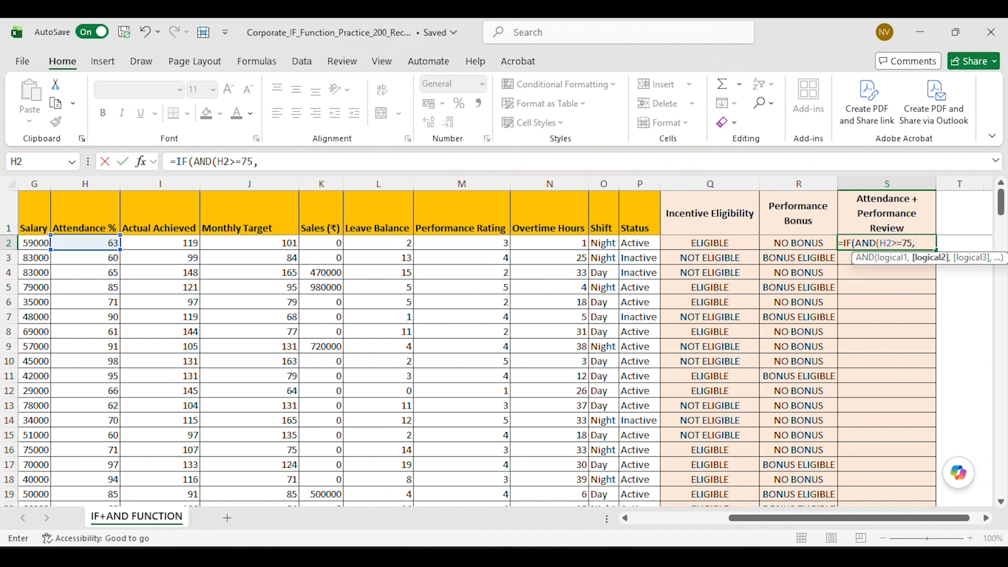
Add M2>=3 on the Performance Rating as the second AND condition in the S2 formula and close the AND function
{"action": "key", "text": "Left"}
{"action": "key", "text": "Left"}
{"action": "key", "text": "Left"}
{"action": "key", "text": "Left"}
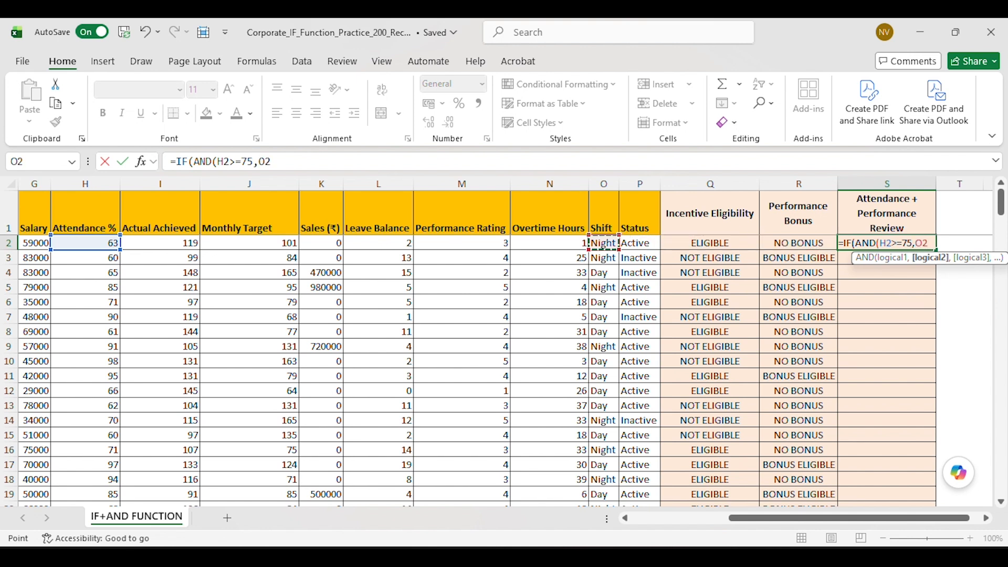
{"action": "key", "text": "Left"}
{"action": "key", "text": "Left"}
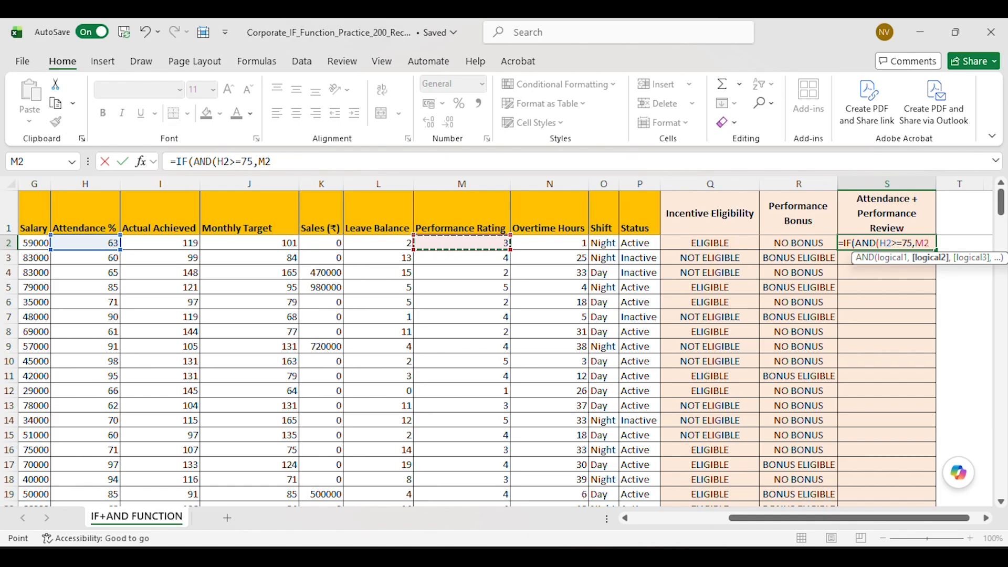
{"action": "type", "text": ">="}
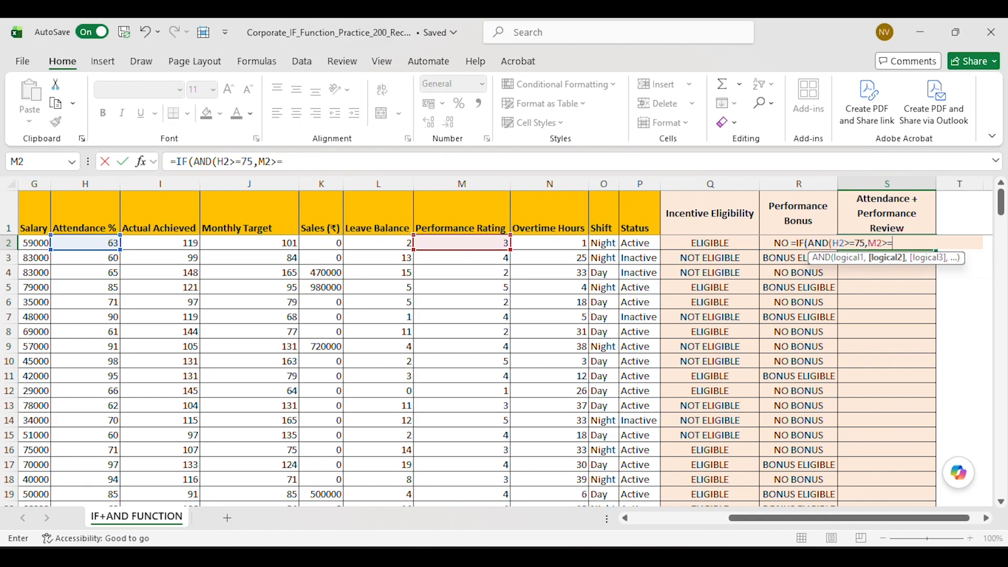
{"action": "type", "text": "3)"}
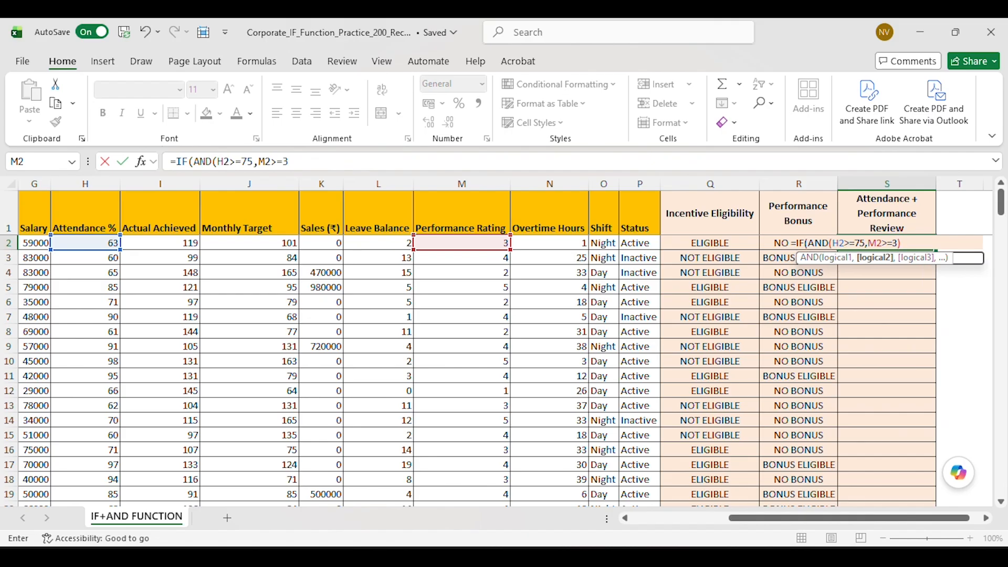
Complete the S2 formula with "GOOD STANDING" if true and "NEED IMPROVEMENT" if false, and fill it down the column
{"action": "type", "text": ",\""}
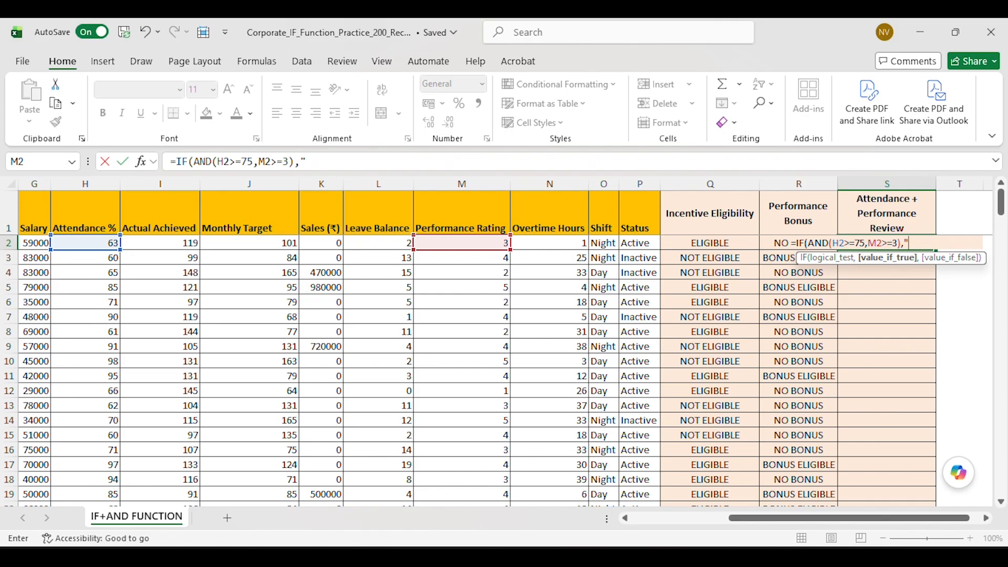
{"action": "type", "text": "g"}
{"action": "key", "text": "BackSpace"}
{"action": "type", "text": "GOOD STAN"}
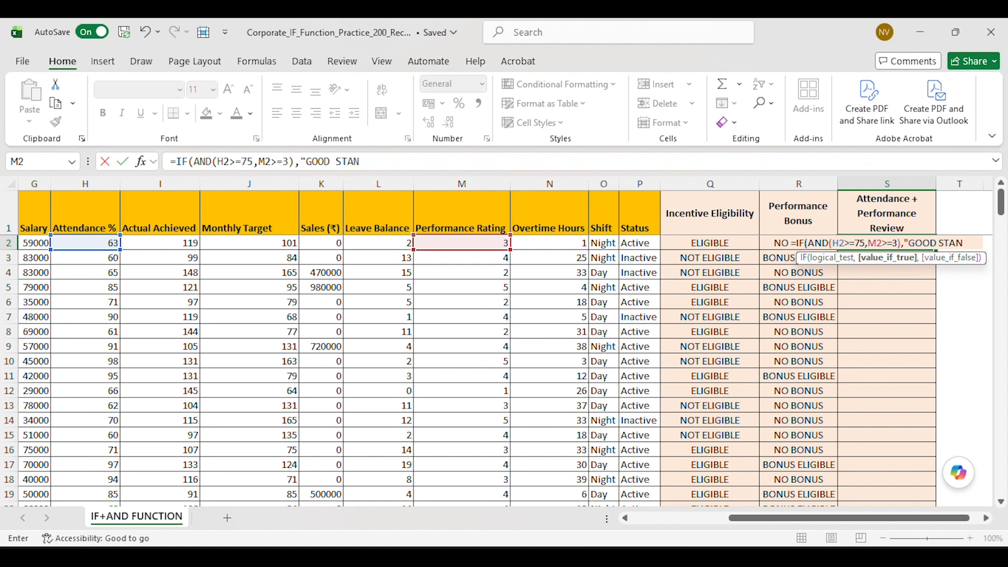
{"action": "type", "text": "DING"}
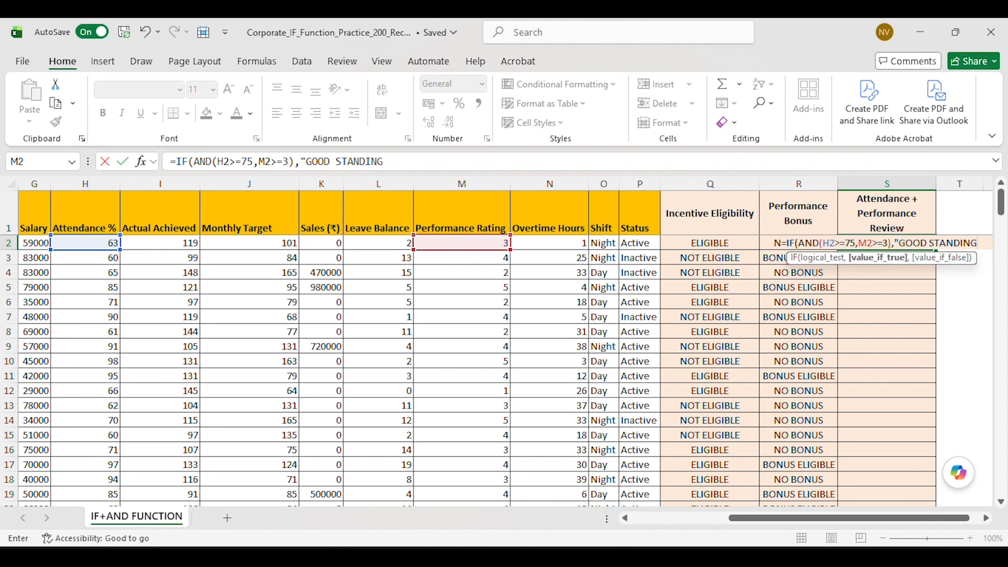
{"action": "type", "text": "\","}
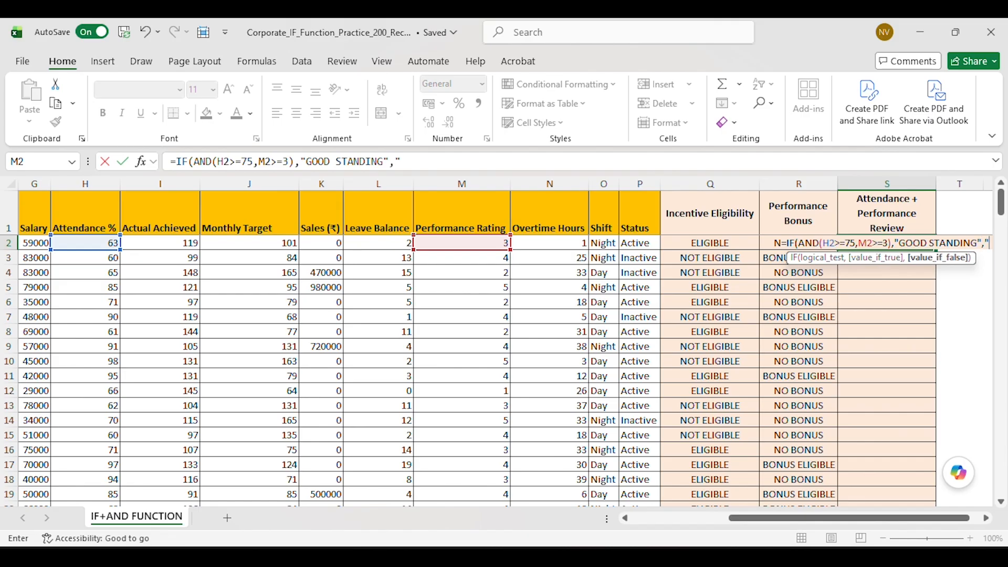
{"action": "type", "text": "\"NEED"}
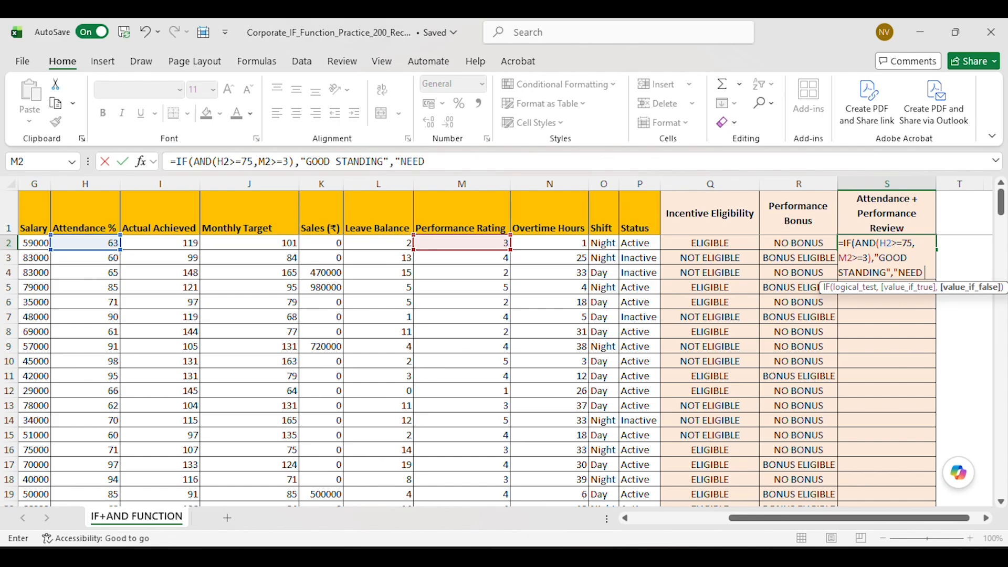
{"action": "type", "text": " IMPROVEM"}
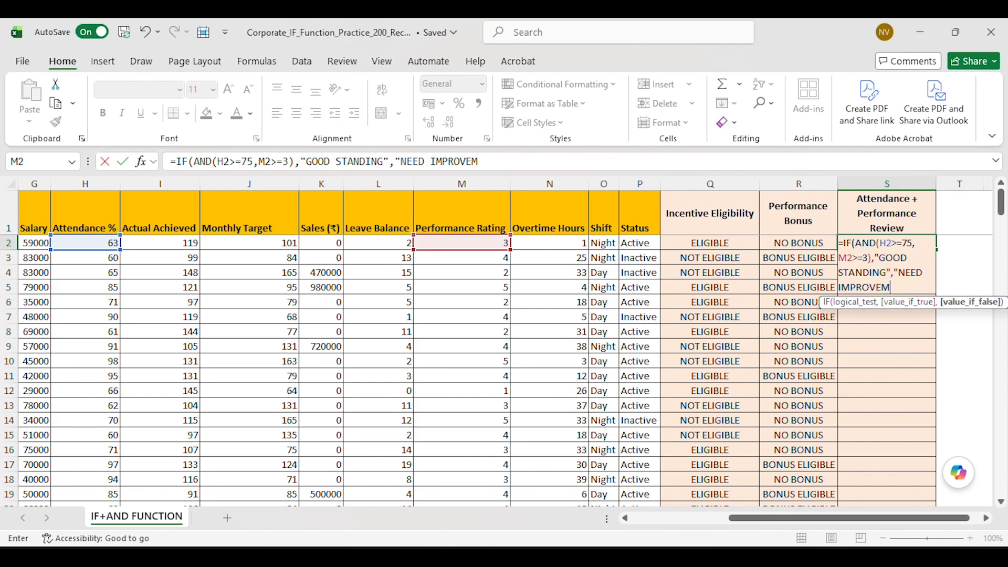
{"action": "type", "text": "ENT\")"}
{"action": "key", "text": "ctrl+Return"}
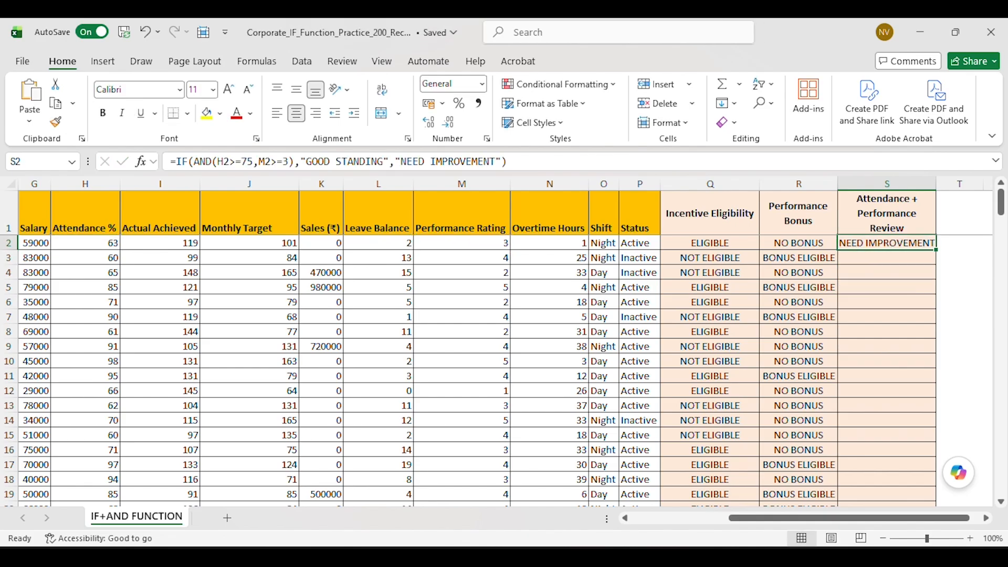
{"action": "double_click", "coordinate": [937, 253]}
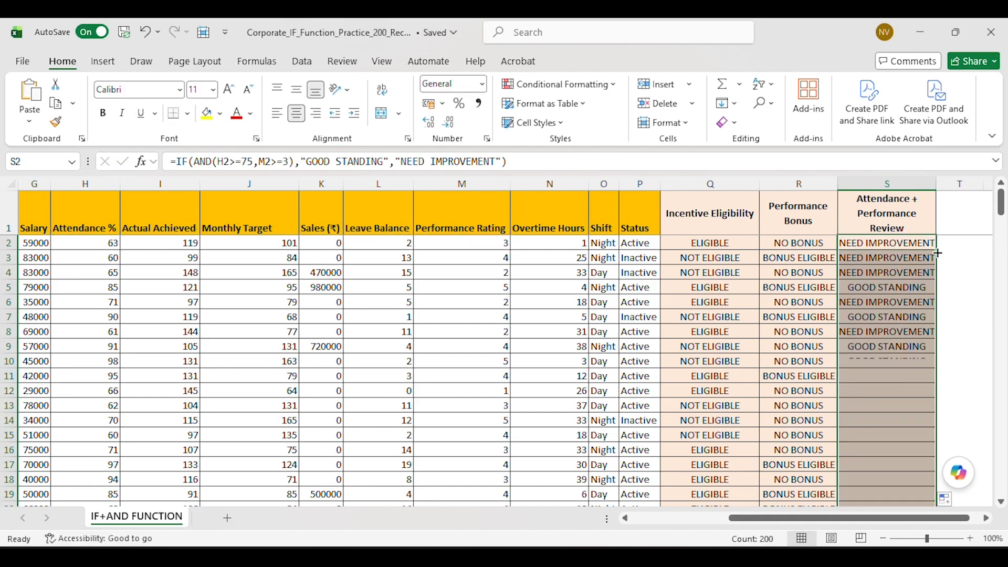
Check the Attendance % in row 5 against the 75 threshold used by its Attendance + Performance Review formula
{"action": "left_click", "coordinate": [900, 288]}
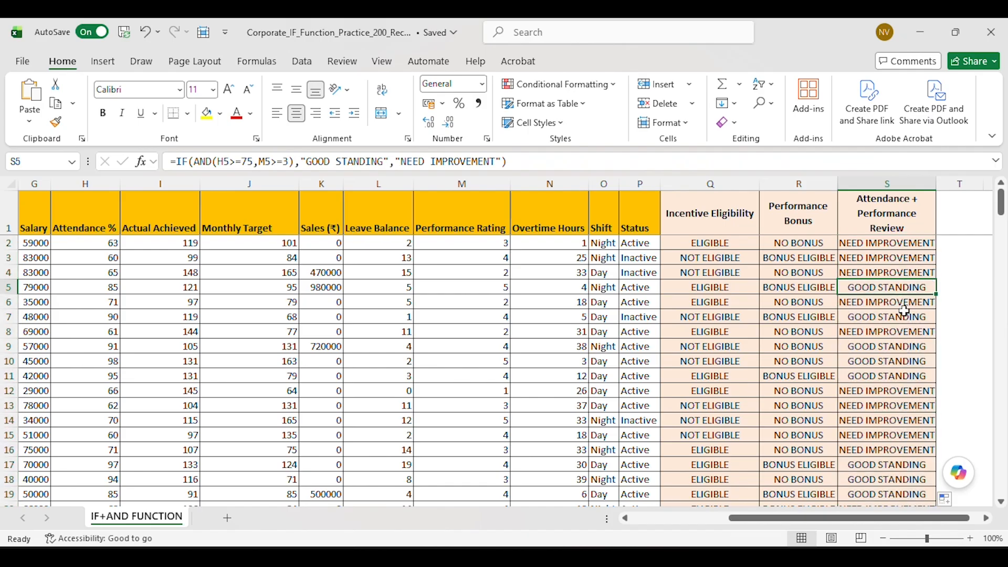
{"action": "key", "text": "Down"}
{"action": "key", "text": "Down"}
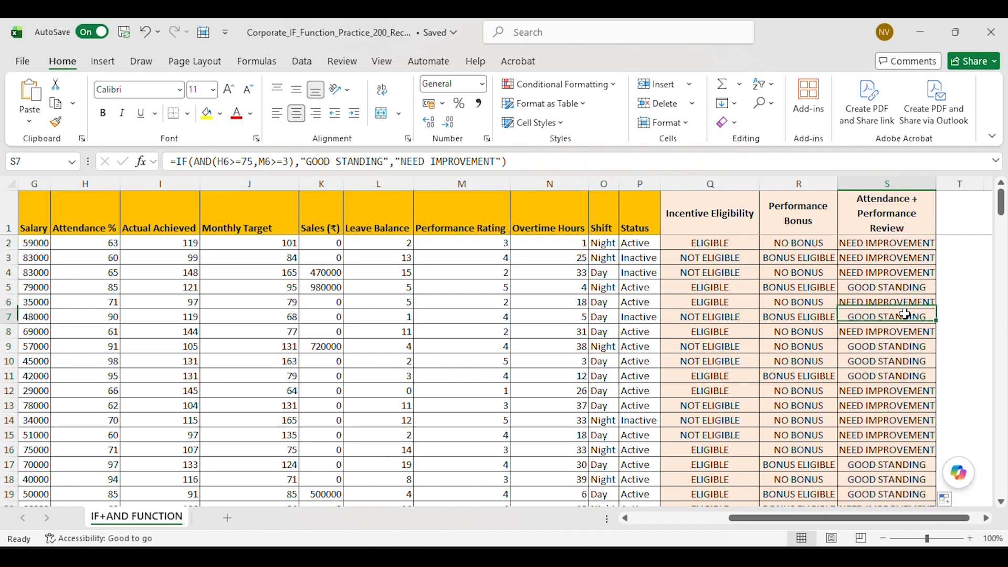
{"action": "key", "text": "Up"}
{"action": "key", "text": "Up"}
{"action": "key", "text": "Left"}
{"action": "key", "text": "Left"}
{"action": "key", "text": "Left"}
{"action": "key", "text": "Left"}
{"action": "key", "text": "Left"}
{"action": "key", "text": "Left"}
{"action": "key", "text": "Left"}
{"action": "key", "text": "Left"}
{"action": "key", "text": "Left"}
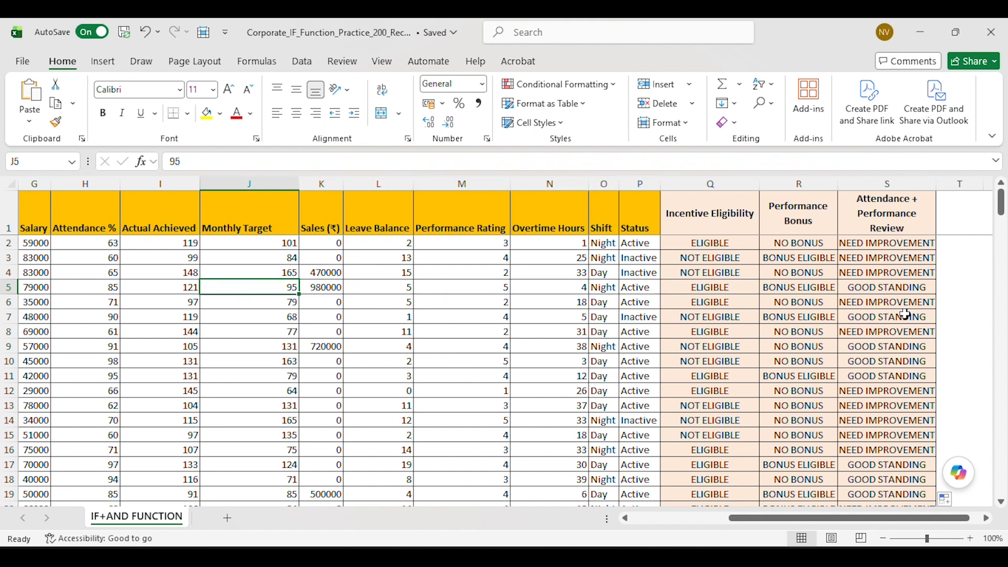
{"action": "key", "text": "Left"}
{"action": "key", "text": "Left"}
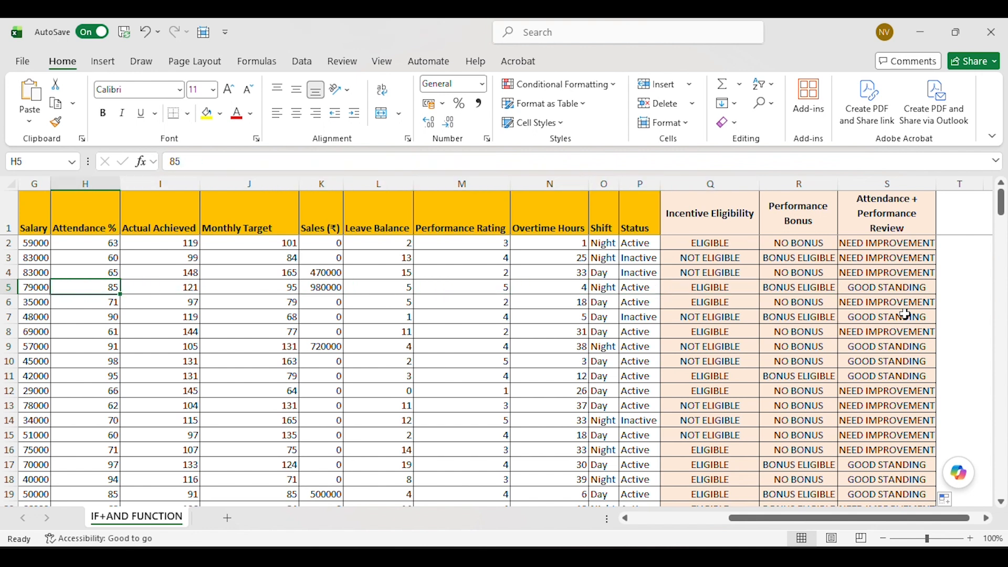
Compare row 5's Performance Rating with the minimum of 3 and return to its review result in S5
{"action": "key", "text": "Right"}
{"action": "key", "text": "Right"}
{"action": "key", "text": "Right"}
{"action": "key", "text": "Right"}
{"action": "key", "text": "Right"}
{"action": "key", "text": "Right"}
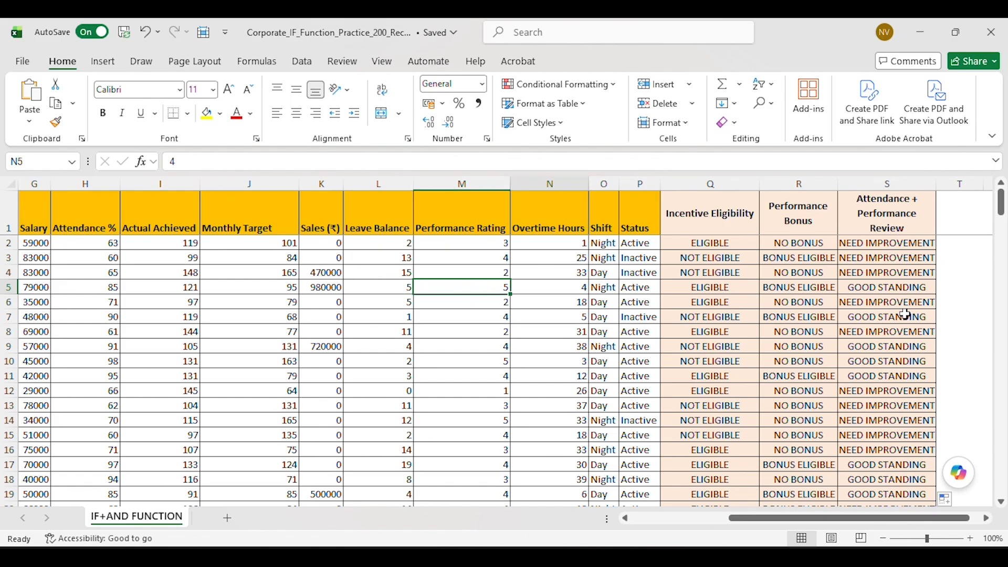
{"action": "key", "text": "Left"}
{"action": "key", "text": "Right"}
{"action": "key", "text": "Right"}
{"action": "key", "text": "Right"}
{"action": "key", "text": "Right"}
{"action": "key", "text": "Right"}
{"action": "key", "text": "Right"}
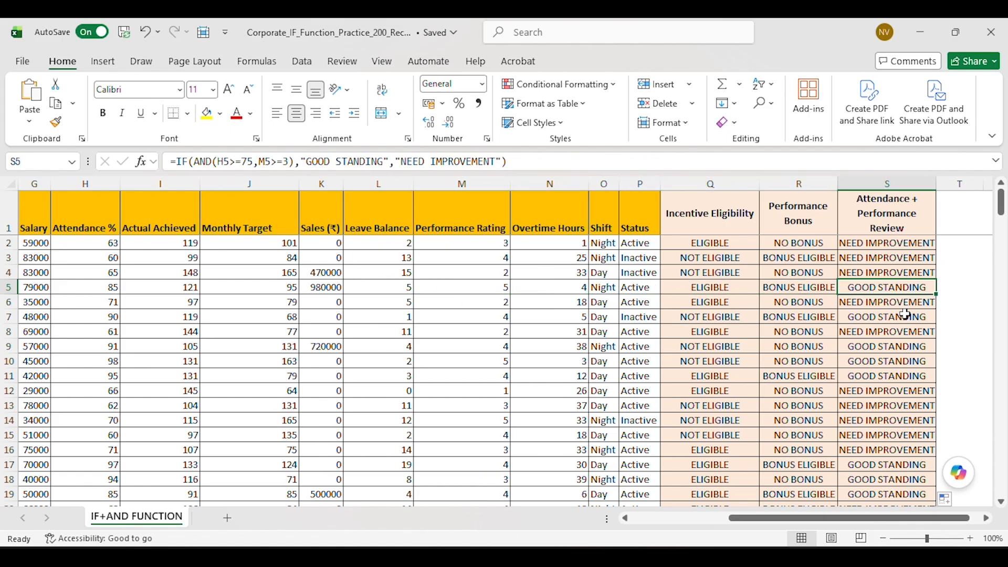
Examine row 2's Attendance % in H2 against the 75 threshold of the review formula
{"action": "key", "text": "Left"}
{"action": "key", "text": "Left"}
{"action": "key", "text": "Up"}
{"action": "key", "text": "Up"}
{"action": "key", "text": "Up"}
{"action": "key", "text": "Left"}
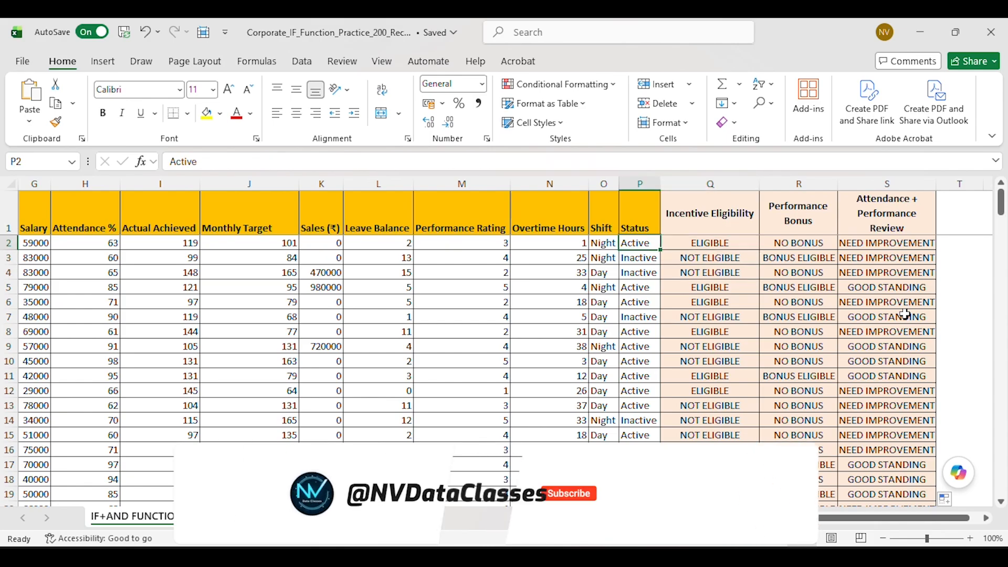
{"action": "key", "text": "Left"}
{"action": "key", "text": "Left"}
{"action": "key", "text": "Left"}
{"action": "key", "text": "Left"}
{"action": "key", "text": "Left"}
{"action": "key", "text": "Left"}
{"action": "key", "text": "Left"}
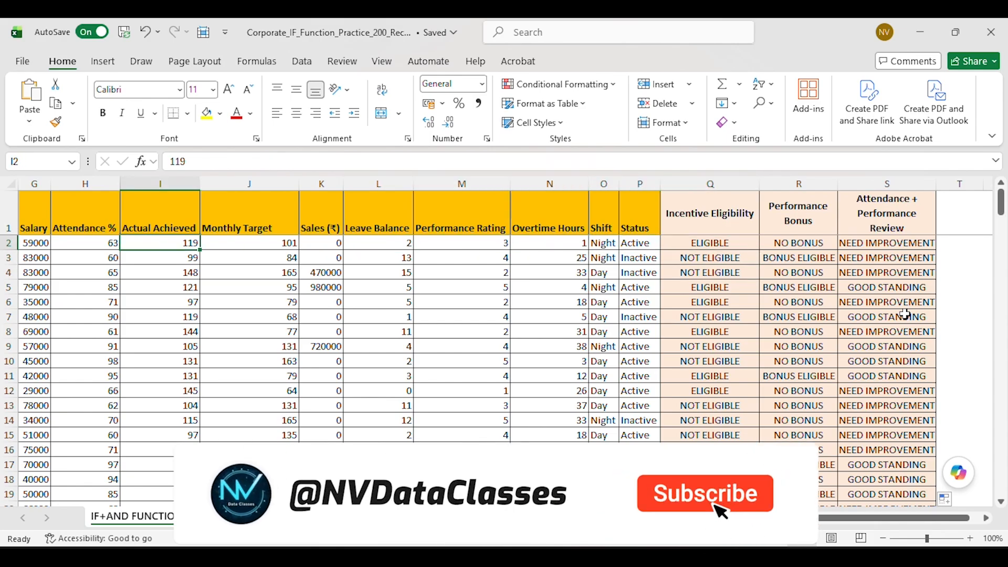
{"action": "key", "text": "Left"}
Trace row 2 from its attendance past the Performance Rating to the review result in S2
{"action": "key", "text": "Right"}
{"action": "key", "text": "Right"}
{"action": "key", "text": "Right"}
{"action": "key", "text": "Right"}
{"action": "key", "text": "Right"}
{"action": "key", "text": "Right"}
{"action": "key", "text": "Right"}
{"action": "key", "text": "Right"}
{"action": "key", "text": "Right"}
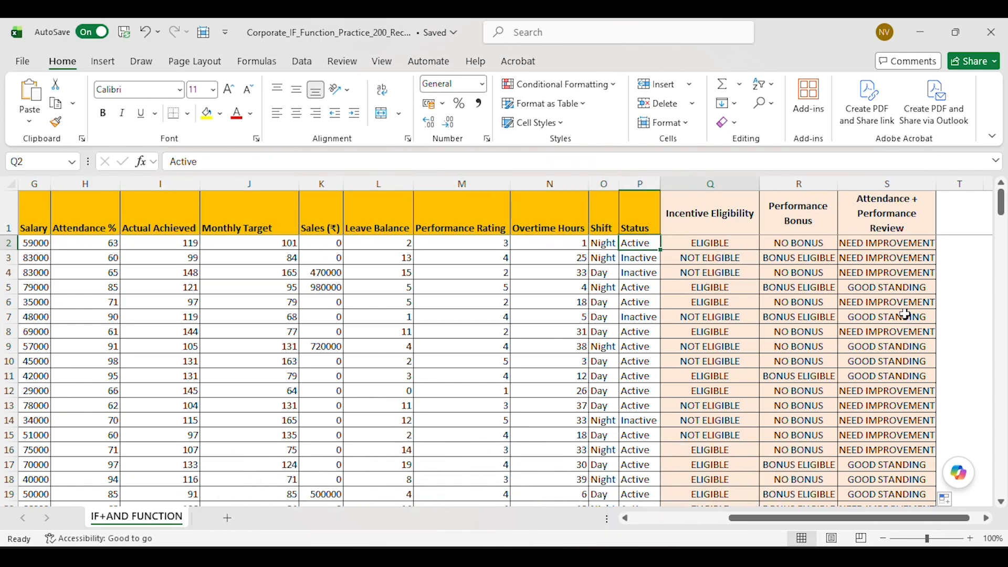
{"action": "key", "text": "Right"}
{"action": "key", "text": "Right"}
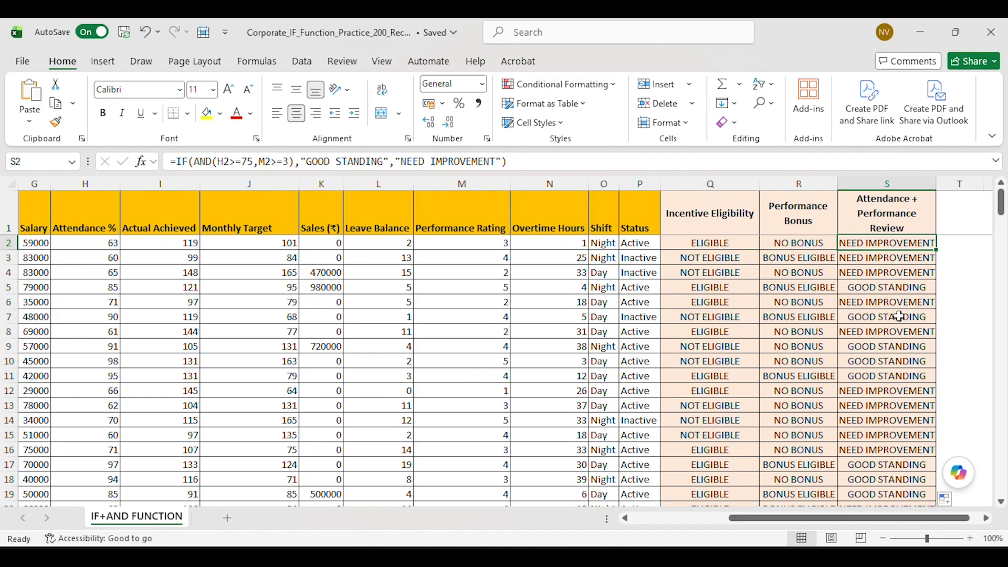